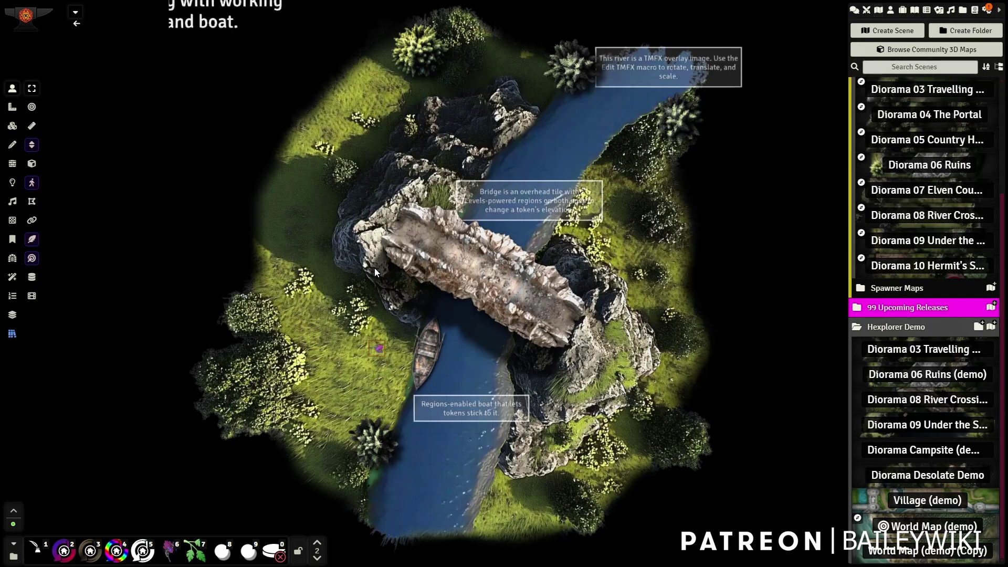
# - Examine the river crossing scene, including its stone bridge, river overlay and boat annotations
pyautogui.moveTo(427, 219)
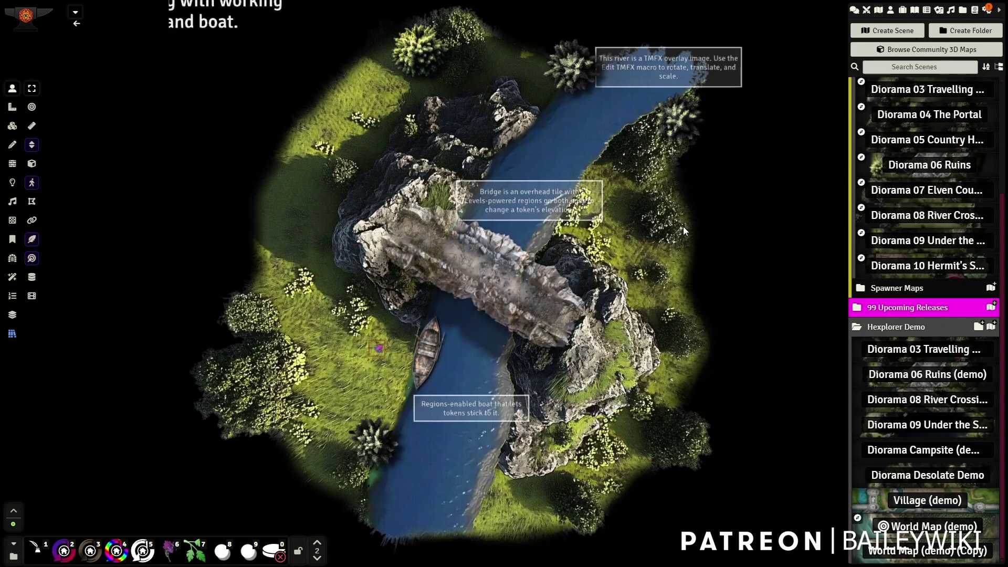
pyautogui.scroll(8, 683, 226)
pyautogui.scroll(-8, 692, 216)
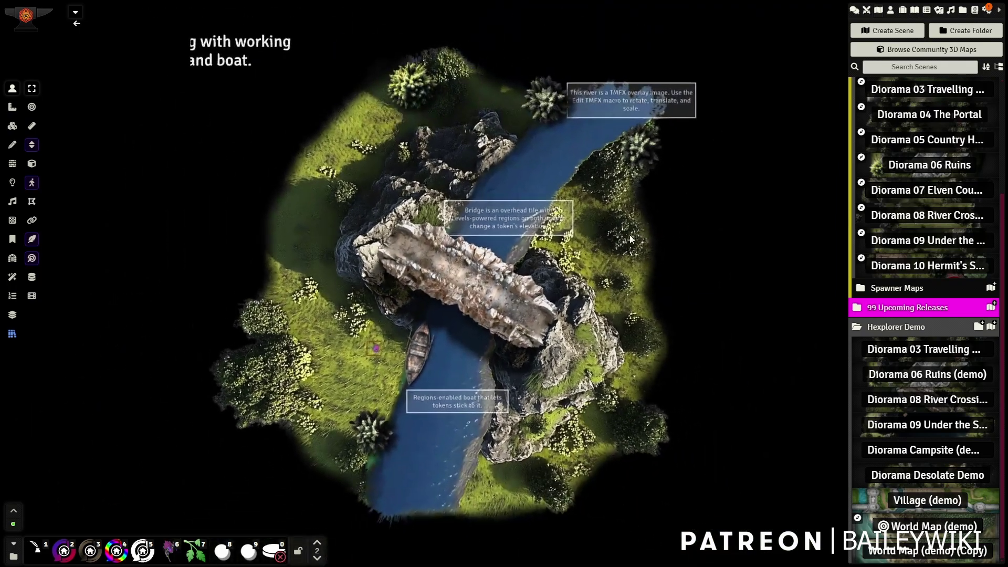
pyautogui.scroll(7, 628, 248)
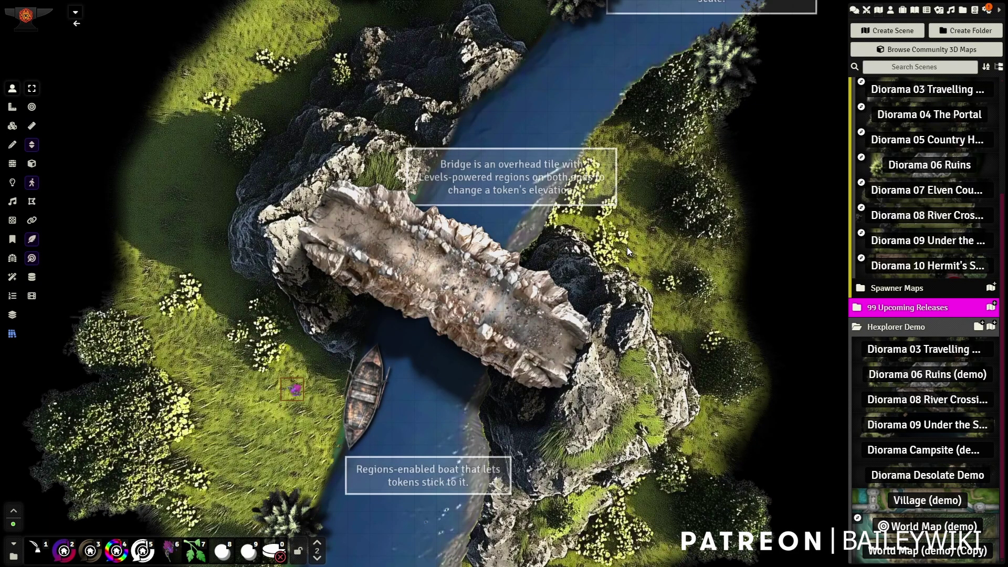
pyautogui.press('Up')
pyautogui.press('Up')
pyautogui.press('Up')
pyautogui.scroll(-3, 632, 290)
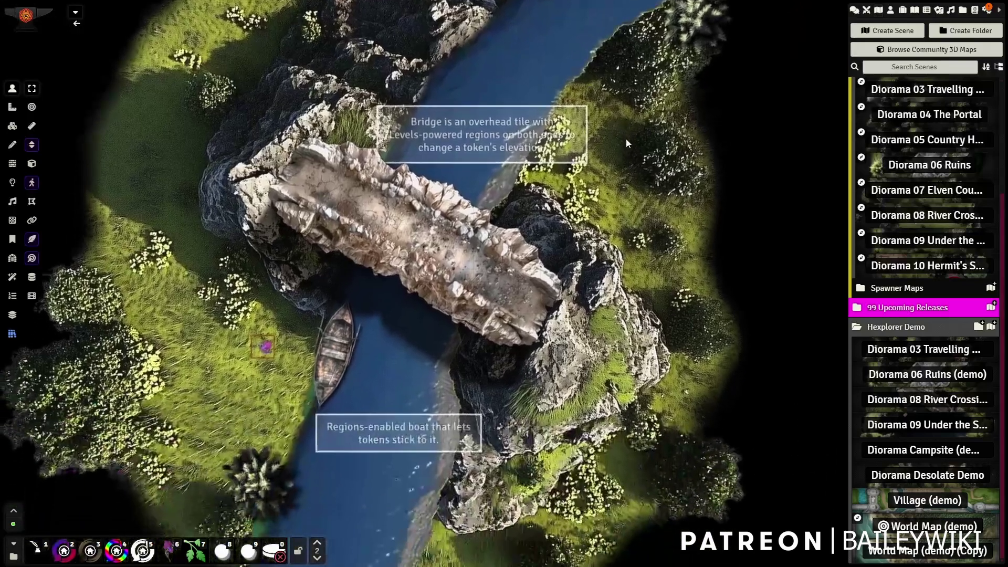
pyautogui.scroll(3, 614, 246)
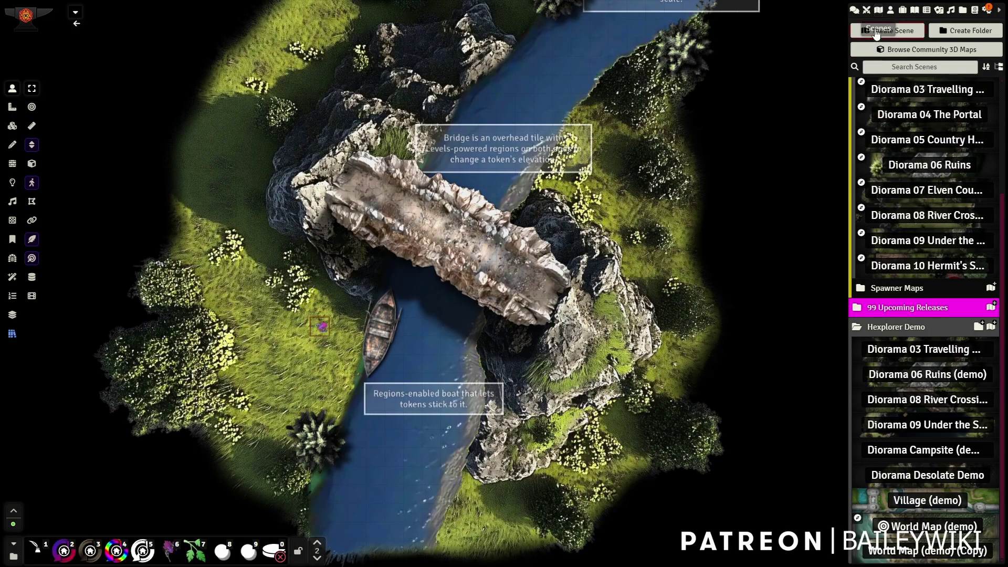
# - Open the World Map (demo) scene and bring its forest and castle area into view
pyautogui.click(920, 525)
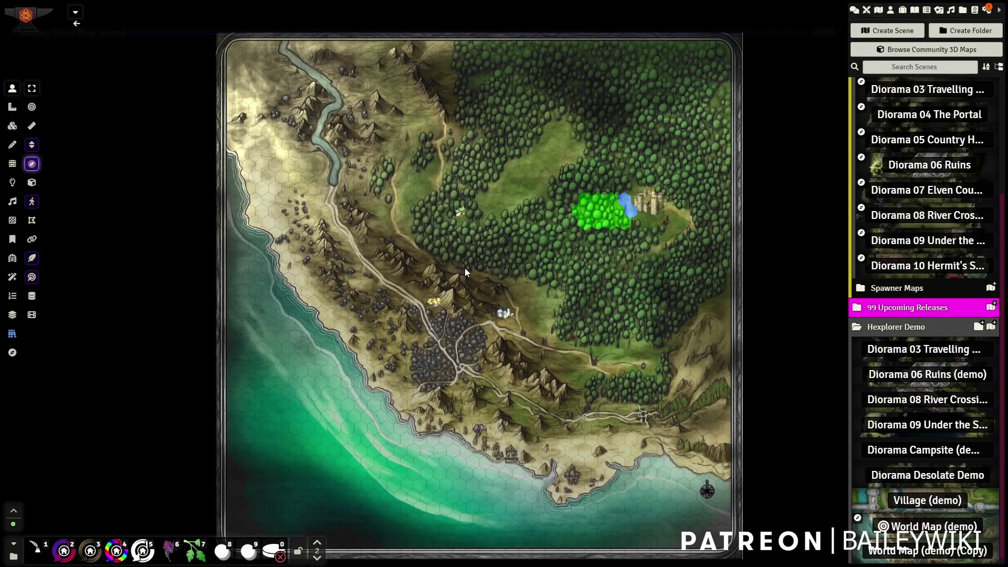
pyautogui.scroll(5, 455, 249)
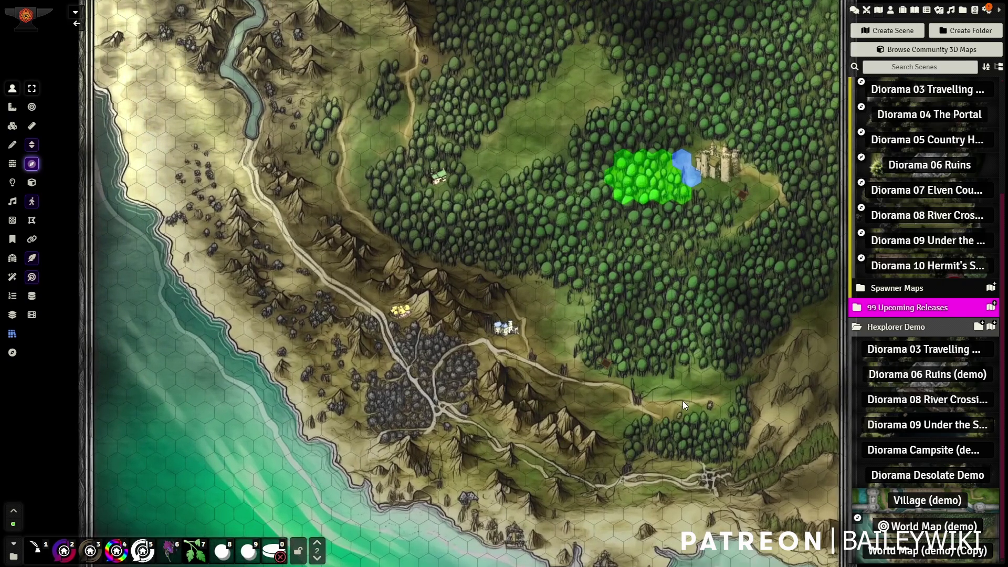
pyautogui.scroll(1, 384, 424)
pyautogui.scroll(1, 383, 424)
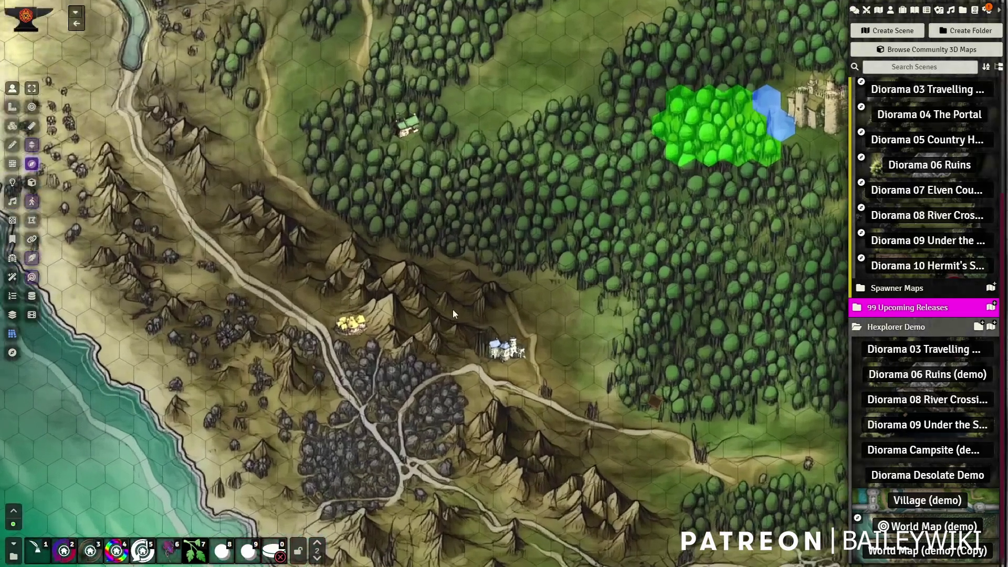
pyautogui.moveTo(427, 304); pyautogui.dragTo(371, 398)
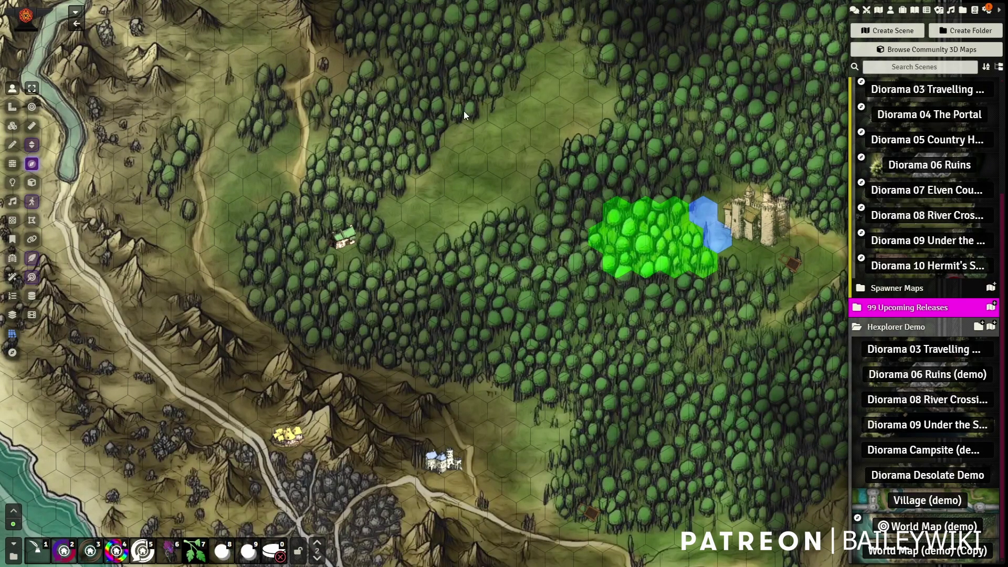
pyautogui.moveTo(646, 342); pyautogui.dragTo(502, 334)
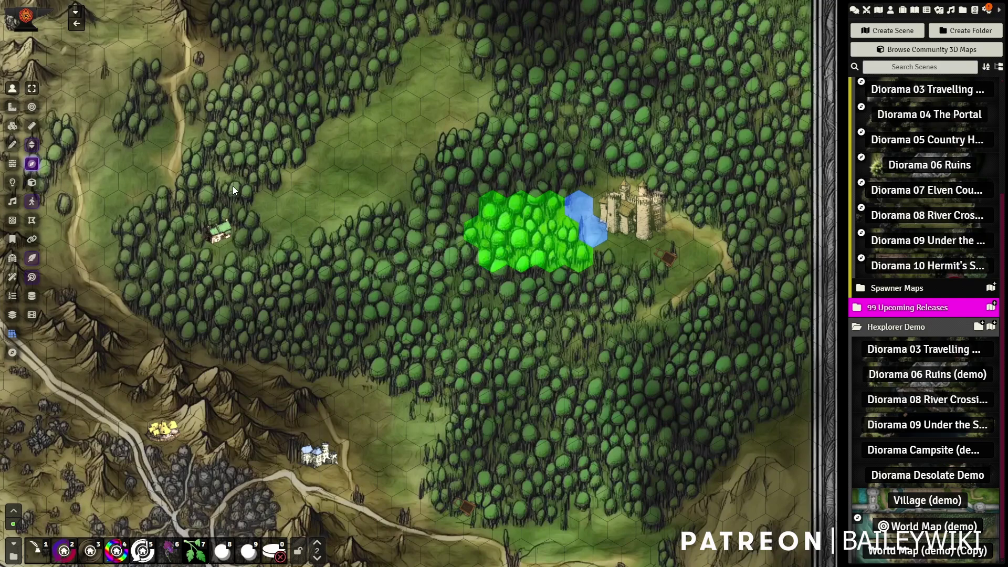
# - Compare the world map with and without the Hexplorer region overlay, leaving the Hexplorer brush settings open
pyautogui.click(11, 355)
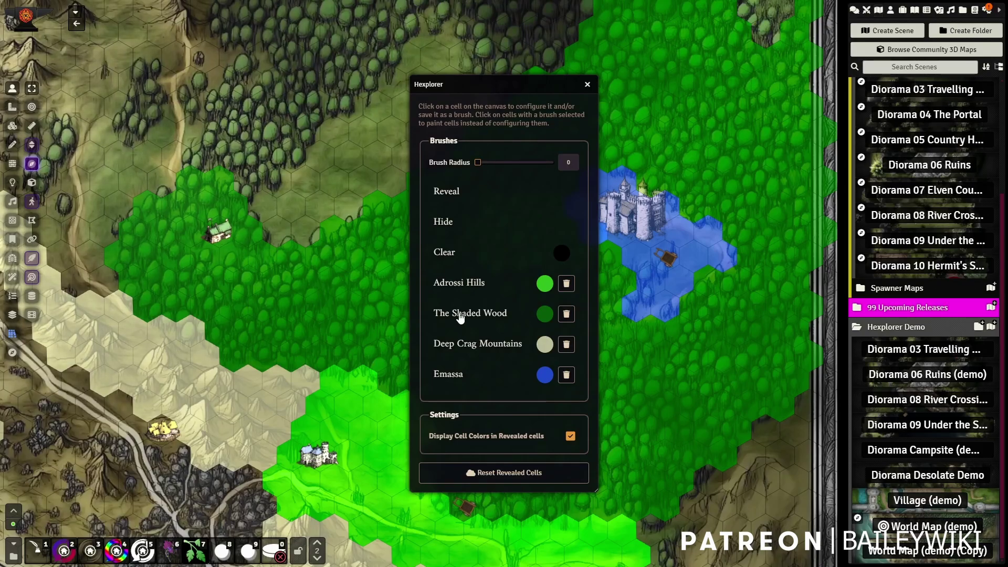
pyautogui.click(588, 85)
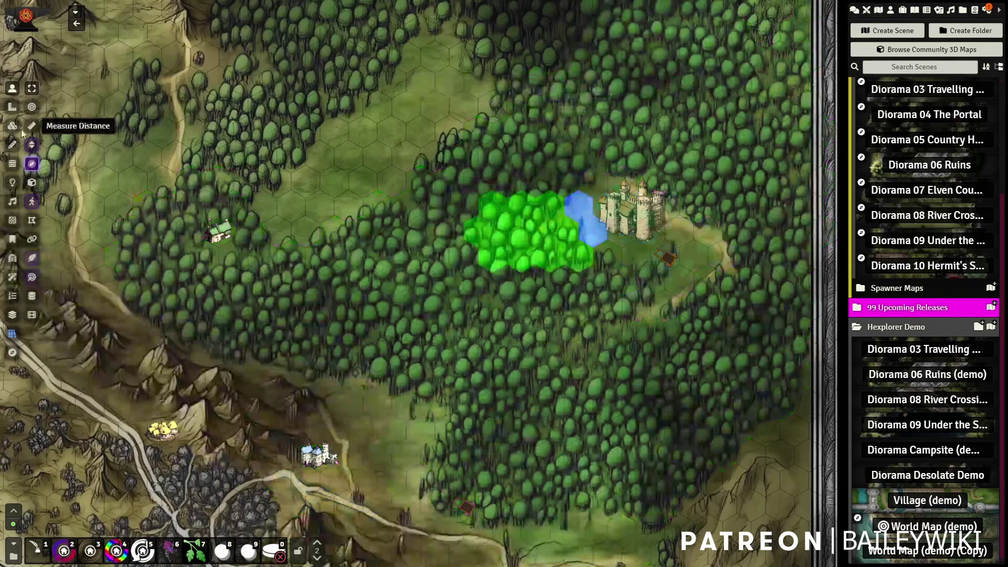
pyautogui.click(11, 355)
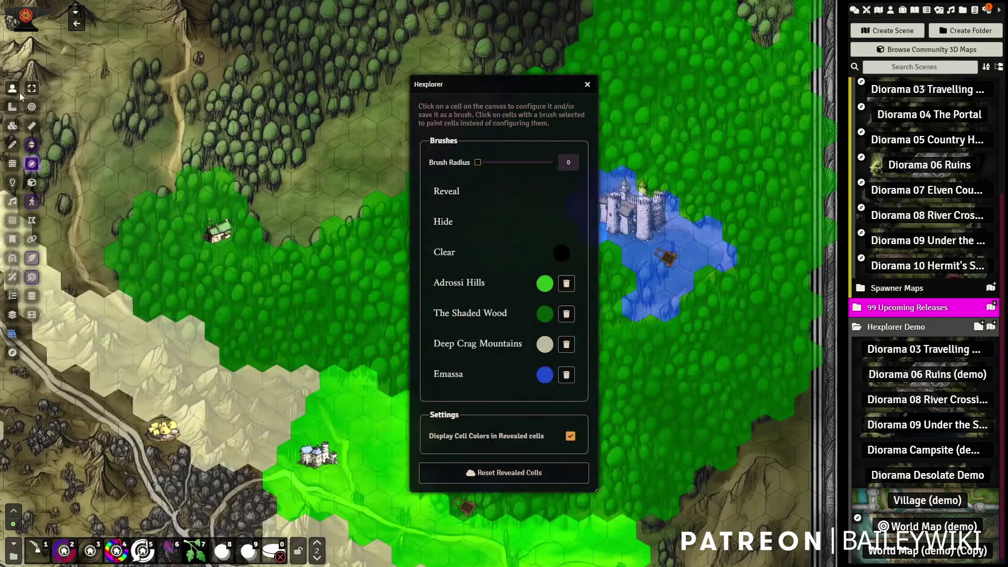
# - Open the configuration of a forest cell in The Shaded Wood and review its basic, reveal activity and explore activity settings
pyautogui.click(355, 280)
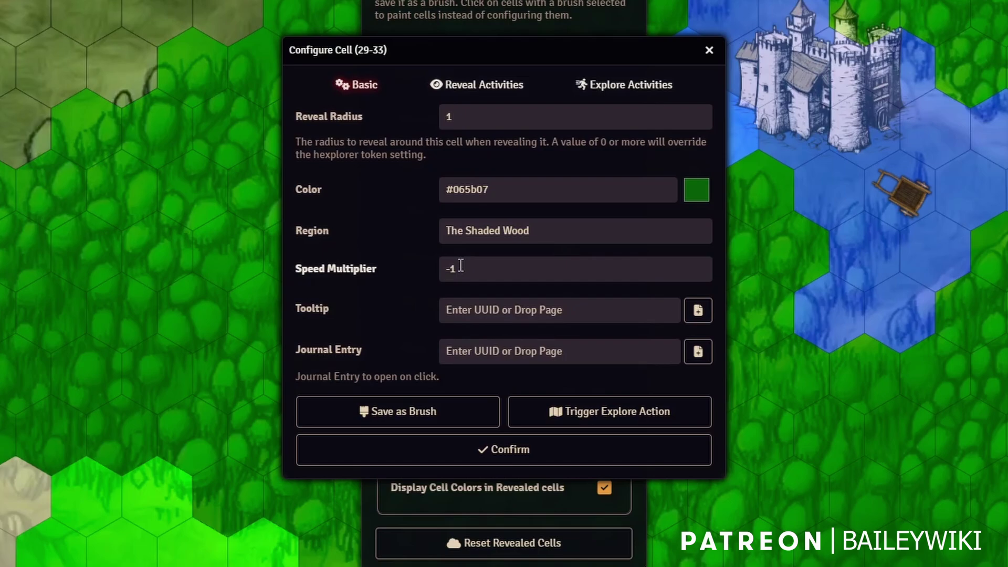
pyautogui.click(495, 86)
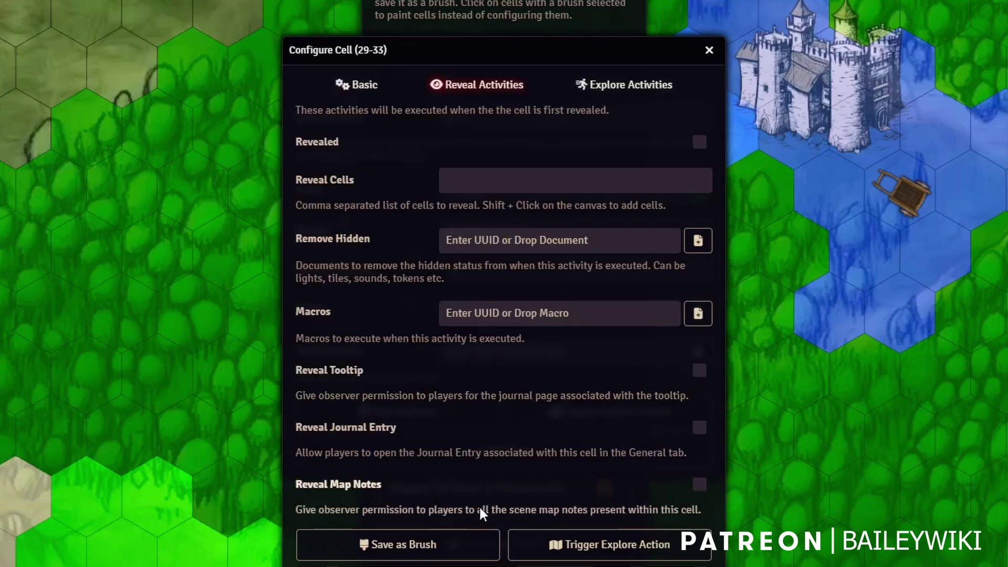
pyautogui.click(625, 85)
pyautogui.scroll(-5, 619, 92)
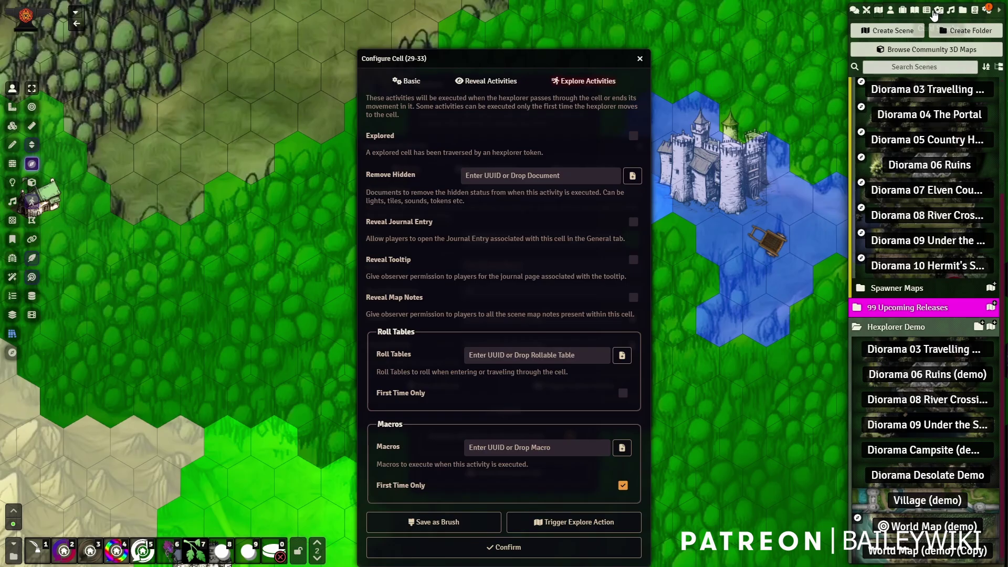
# - Open the Hex Forest Scenes rollable table and place its window beside the cell configuration
pyautogui.click(927, 10)
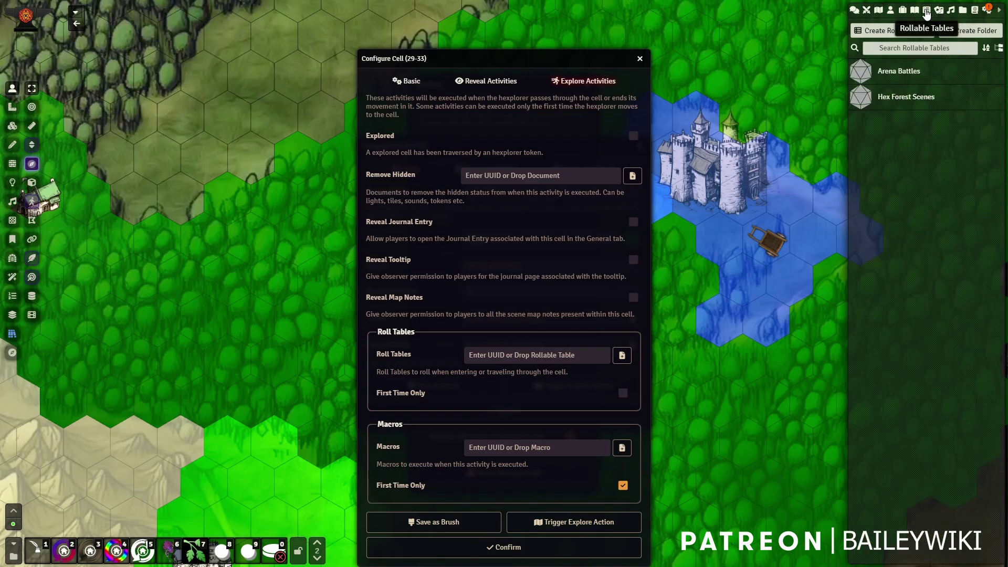
pyautogui.click(916, 97)
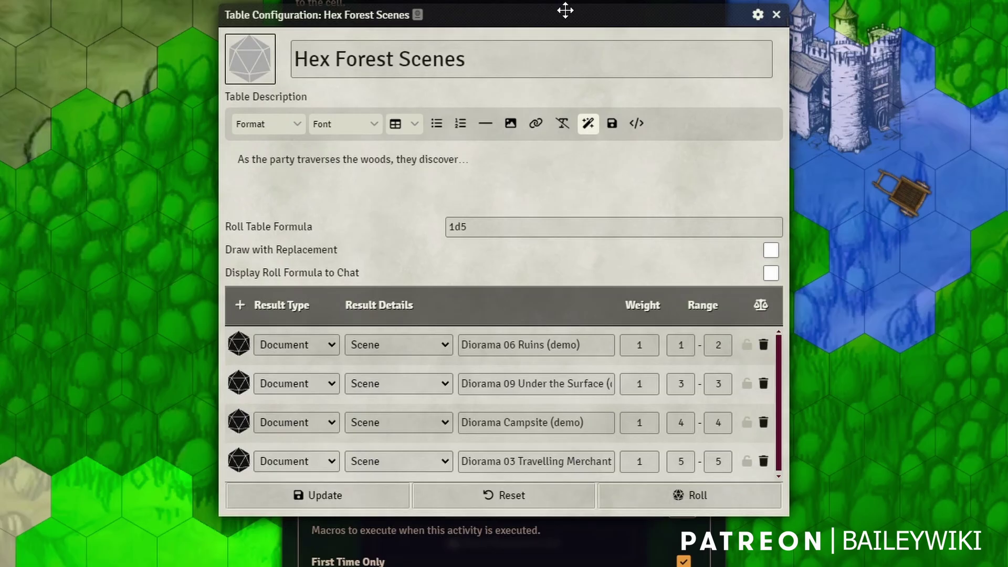
pyautogui.moveTo(541, 121); pyautogui.dragTo(311, 115)
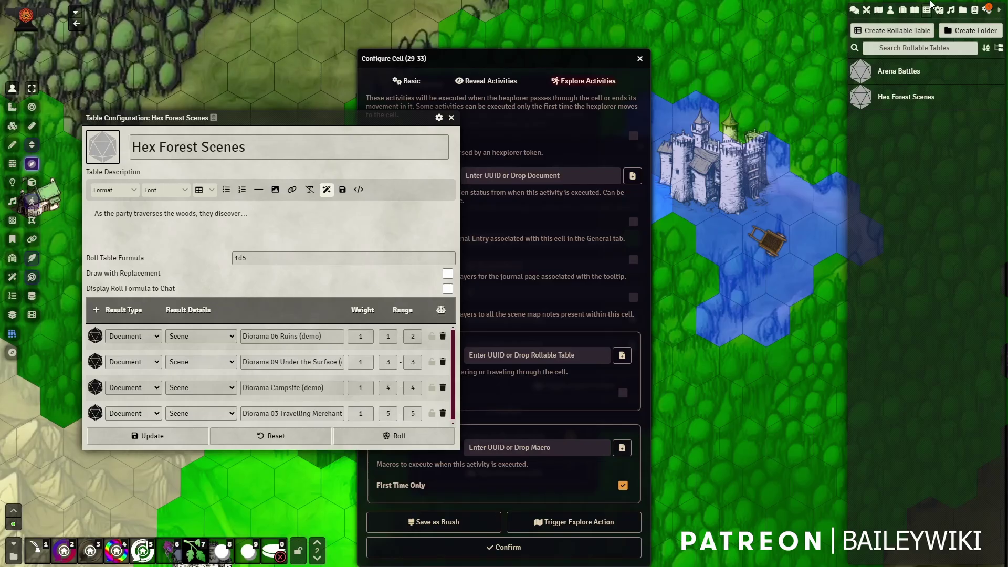
# - View the Diorama 06 Ruins (demo) scene, clearing away the Hexplorer and cell configuration windows and moving the table aside
pyautogui.click(879, 10)
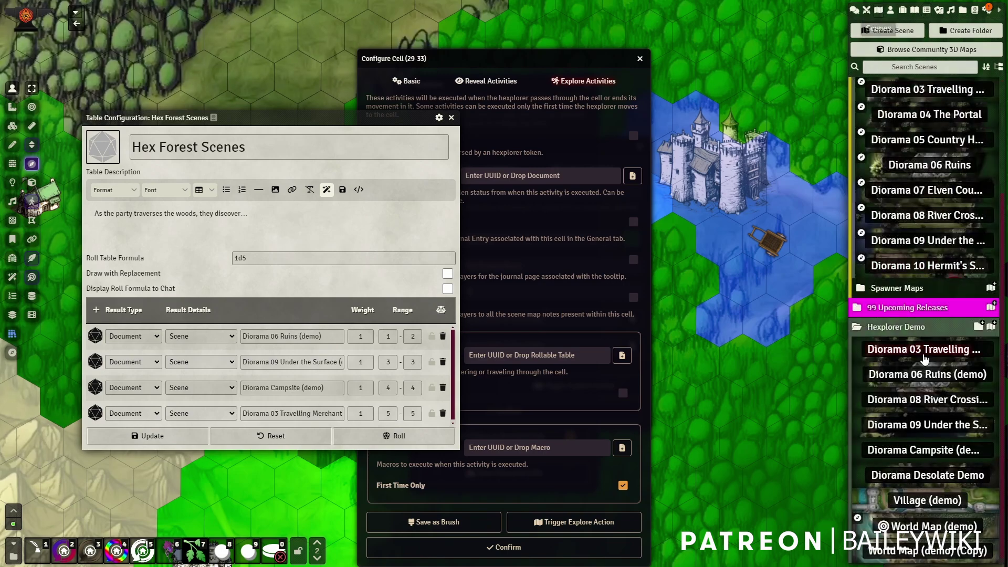
pyautogui.click(923, 375)
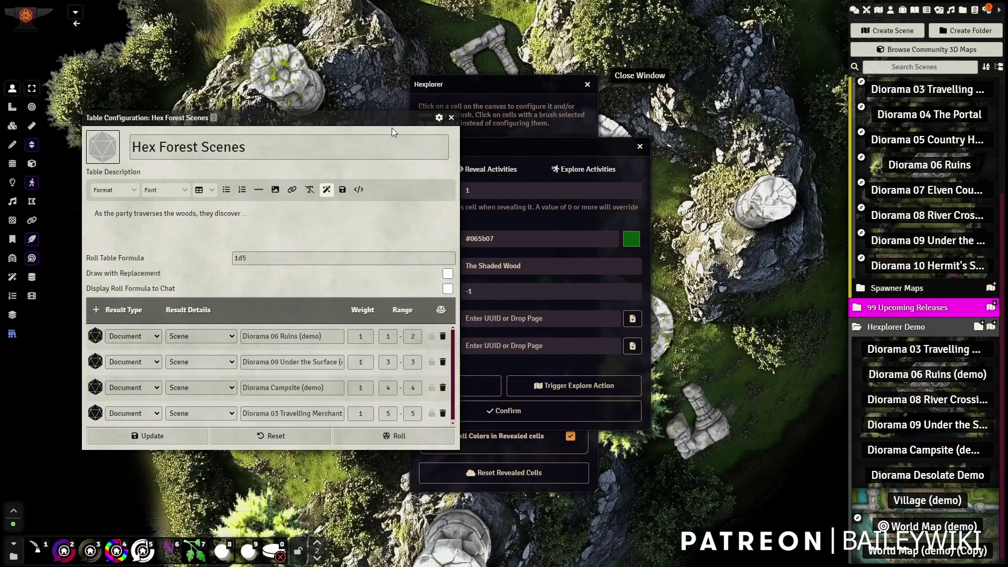
pyautogui.click(587, 85)
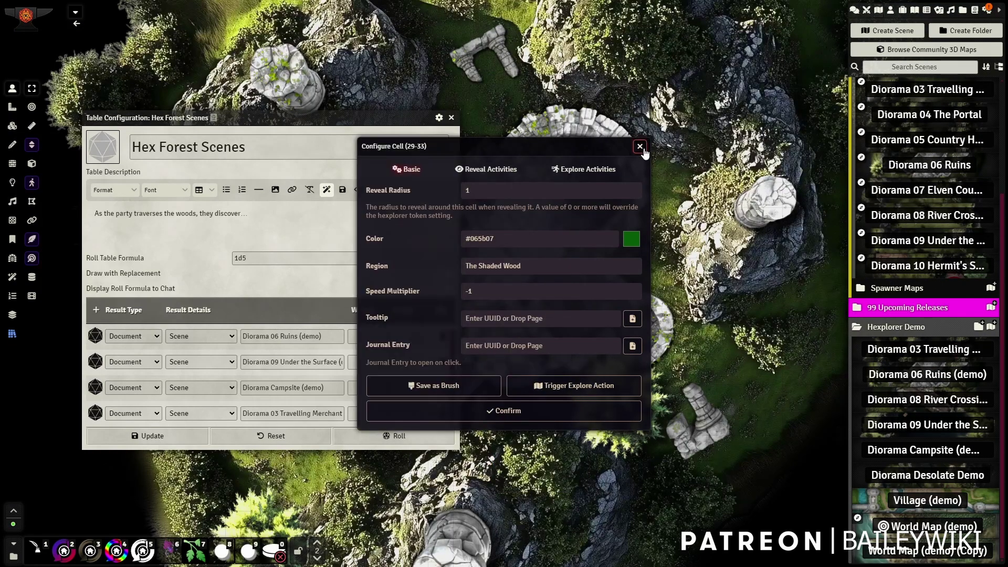
pyautogui.click(645, 87)
pyautogui.moveTo(351, 120); pyautogui.dragTo(268, 239)
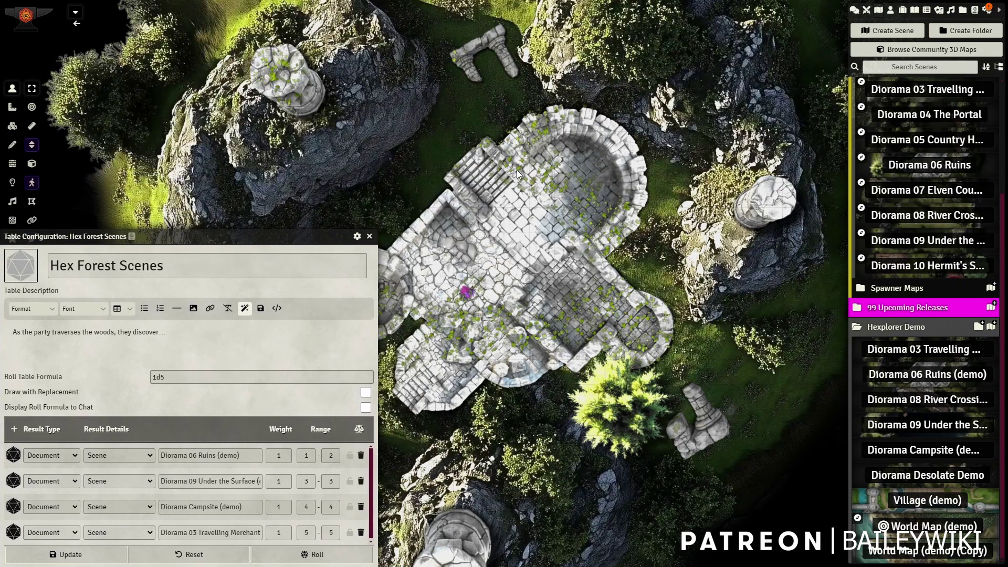
# - Preview the River Crossing and Campsite demo scenes and return to the World Map (demo) scene
pyautogui.click(930, 393)
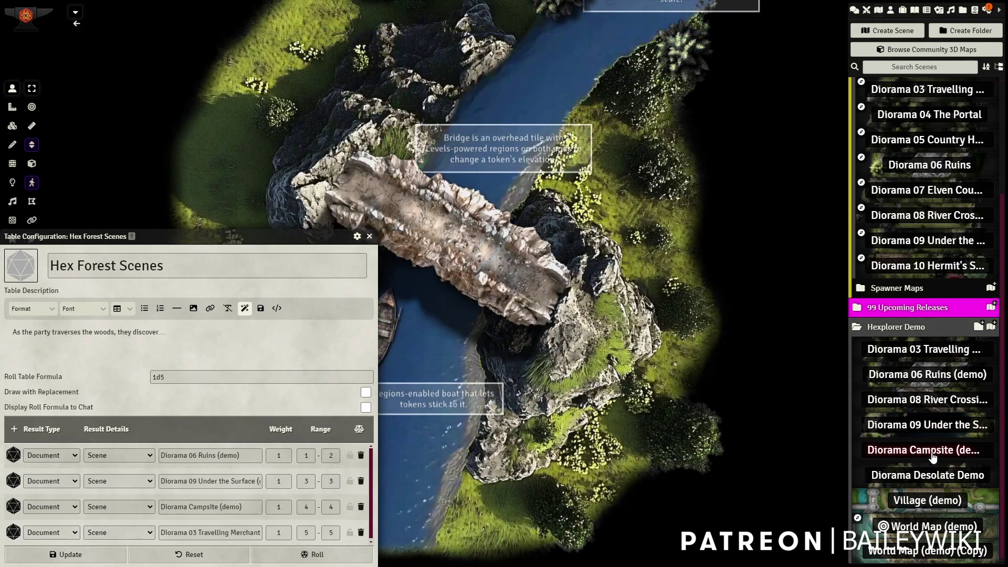
pyautogui.click(930, 450)
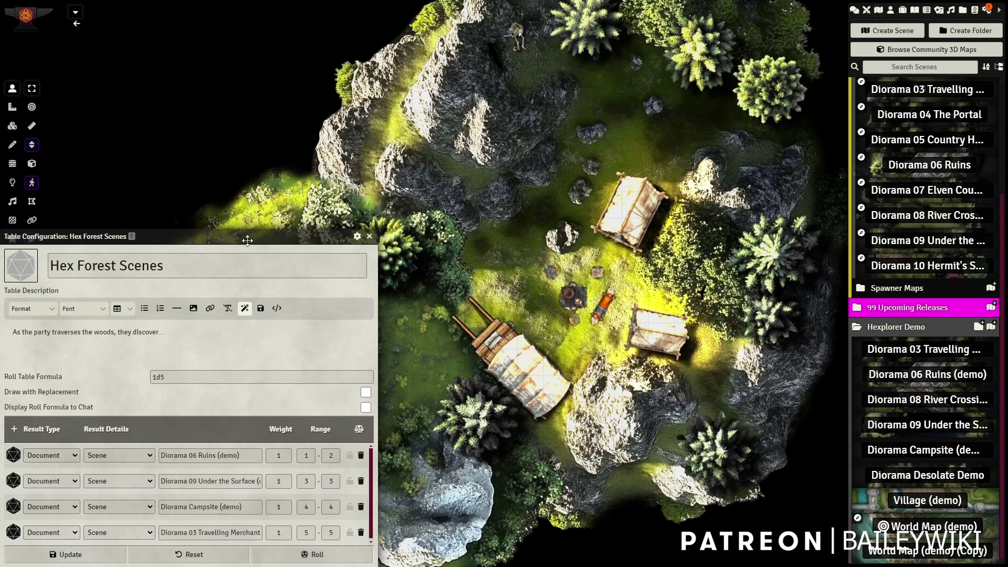
pyautogui.click(920, 527)
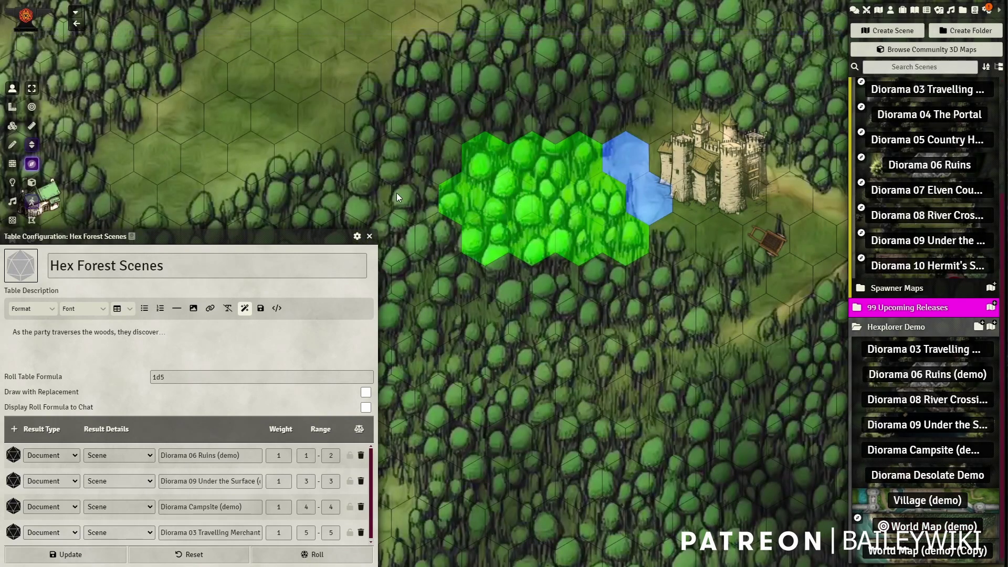
# - Roll on the Hex Forest Scenes table, check the drawn result in the chat log and close the table
pyautogui.moveTo(147, 236); pyautogui.dragTo(210, 114)
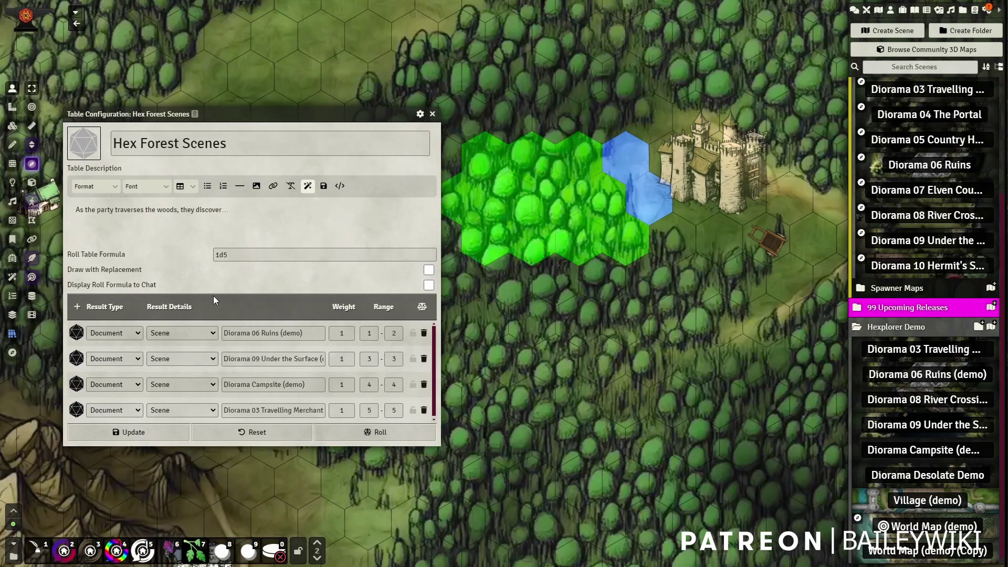
pyautogui.scroll(-1, 209, 355)
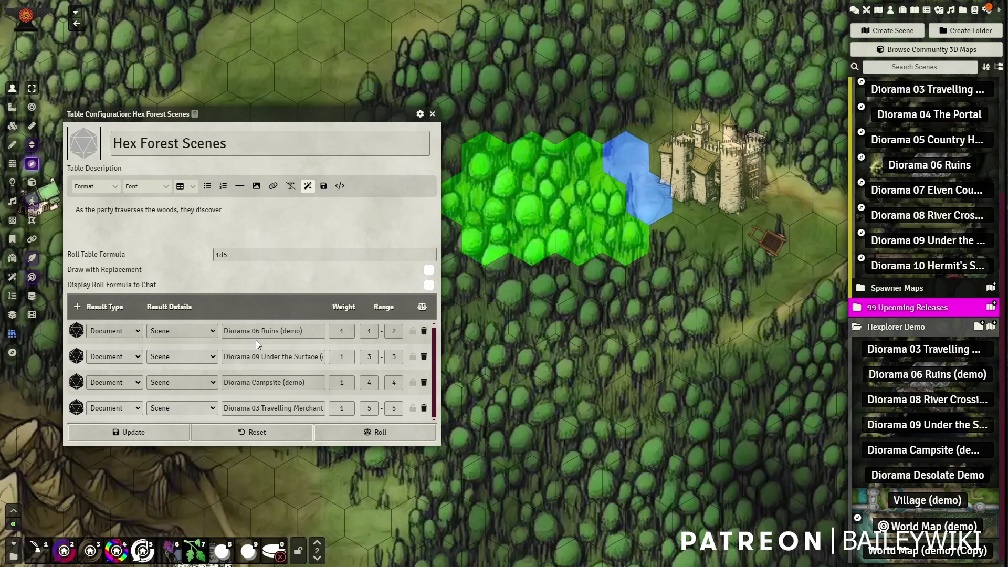
pyautogui.click(380, 433)
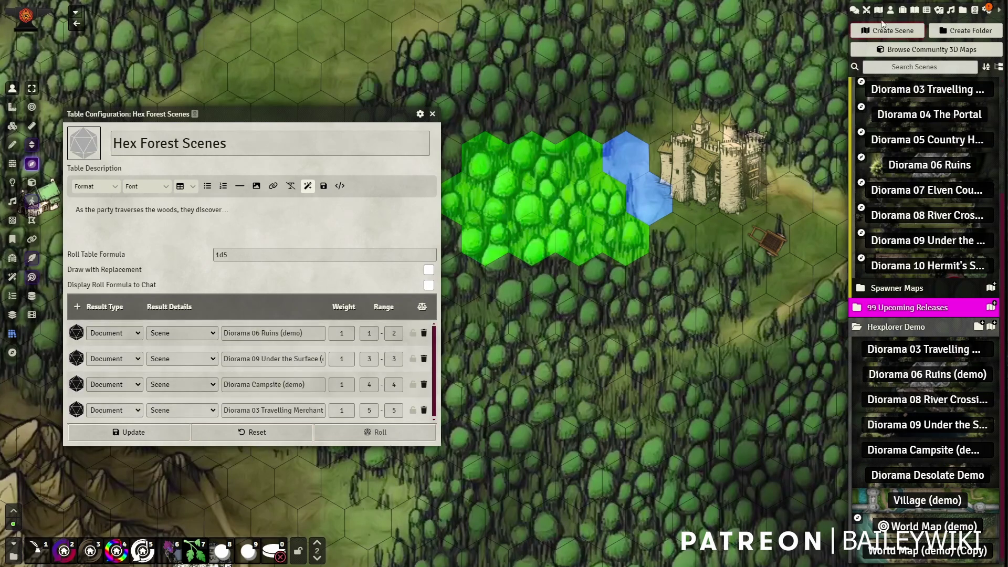
pyautogui.click(854, 9)
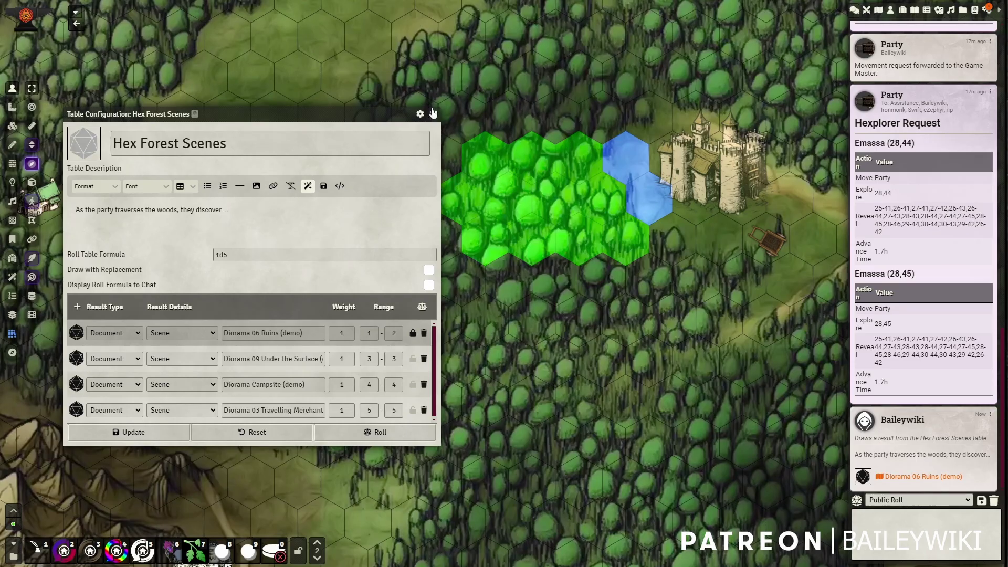
pyautogui.click(433, 109)
# - Review the Hexplorer region colors around the castle and forest, and close the Hexplorer brush settings
pyautogui.click(12, 355)
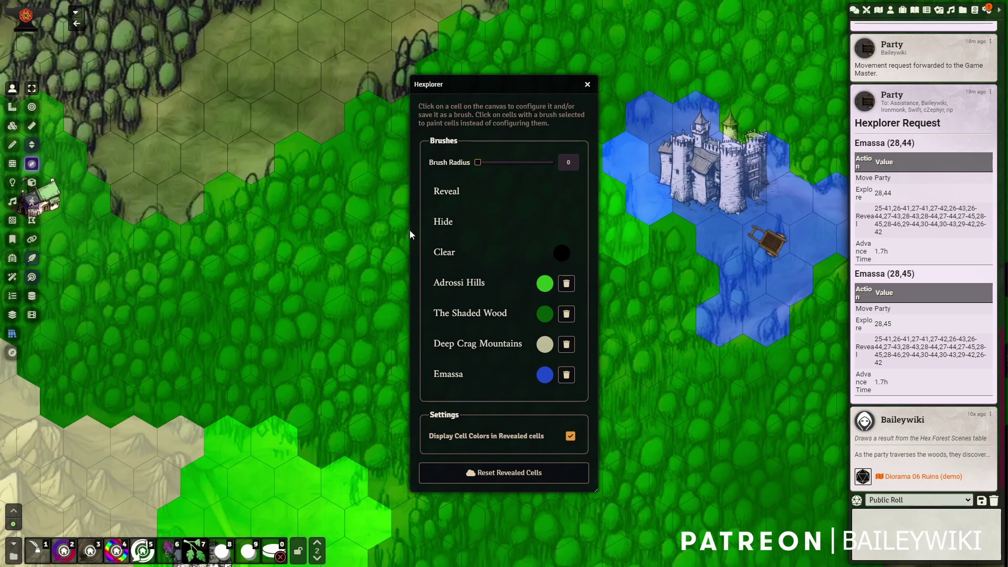
pyautogui.scroll(-1, 370, 254)
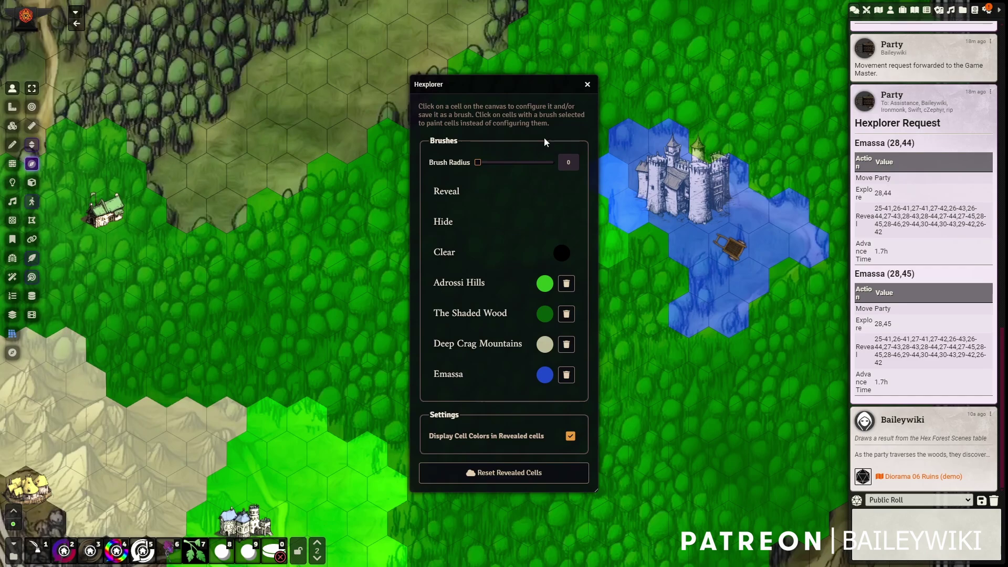
pyautogui.scroll(-1, 768, 132)
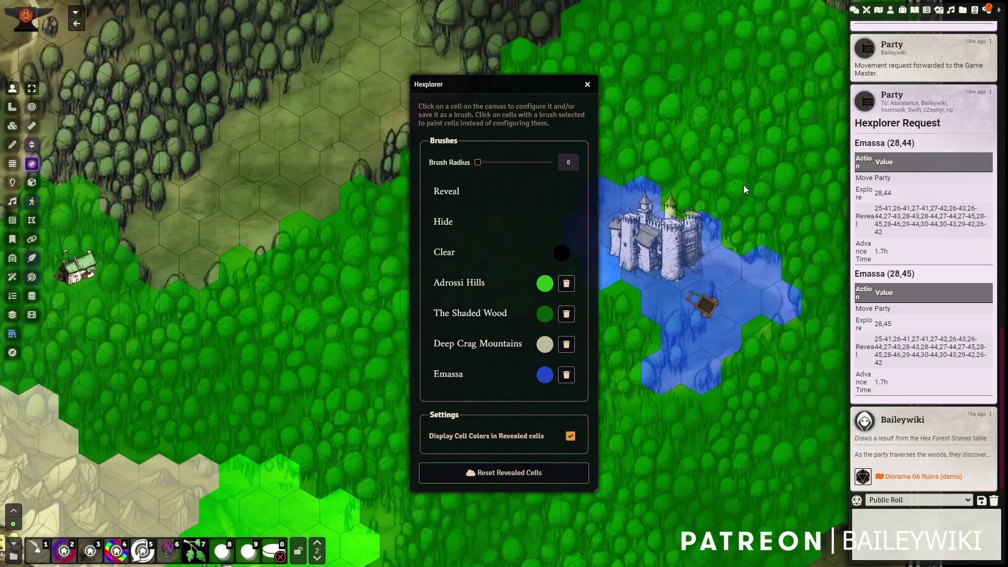
pyautogui.click(587, 84)
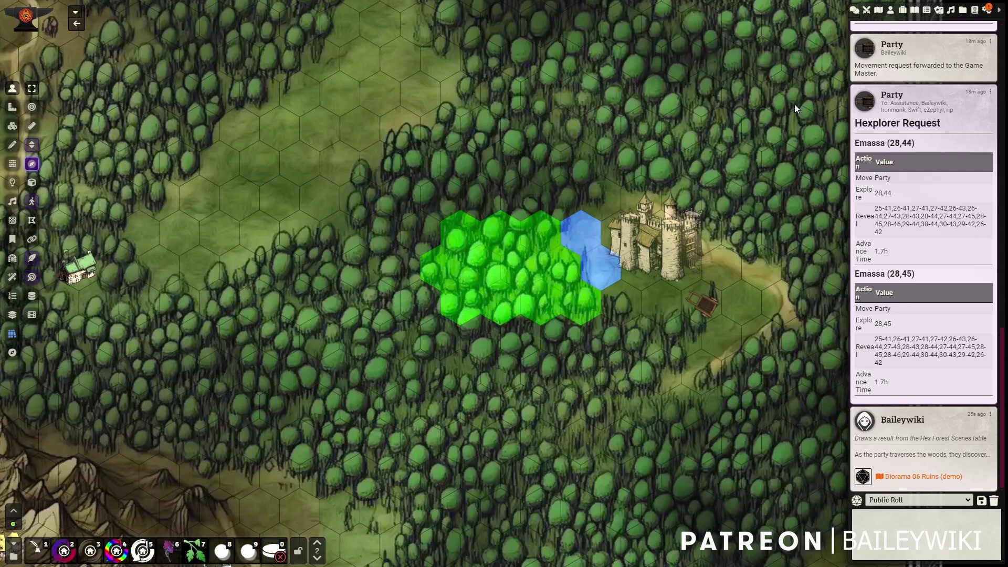
pyautogui.scroll(-5, 792, 112)
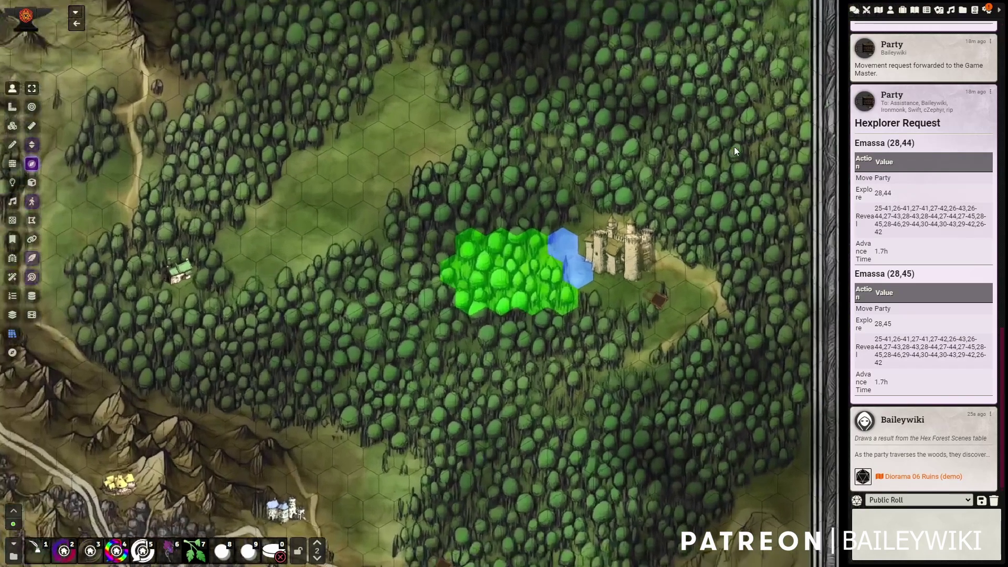
# - Check that the Skill Tree module is enabled, close module management and open the Skill Tree game settings
pyautogui.scroll(5, 734, 147)
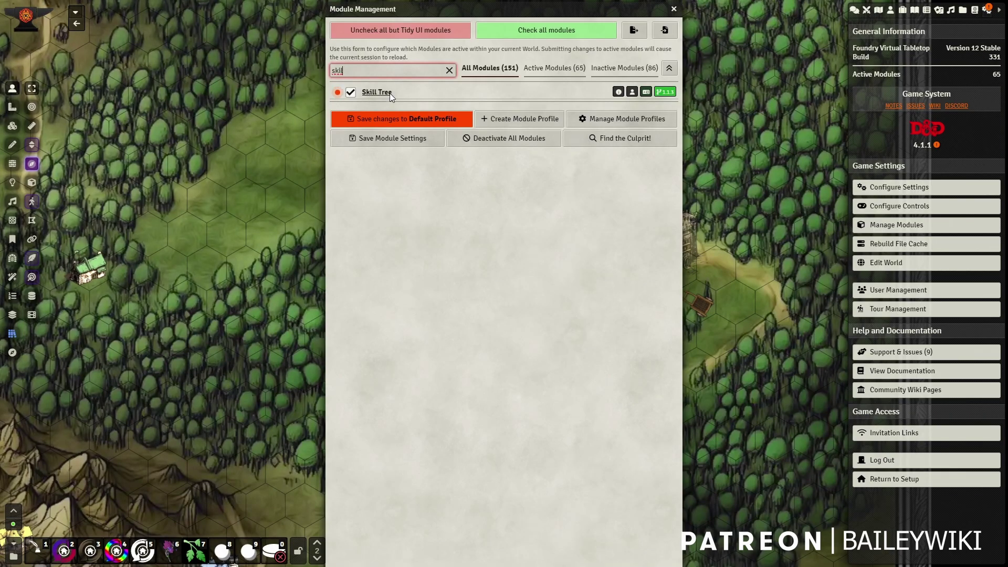
pyautogui.click(673, 9)
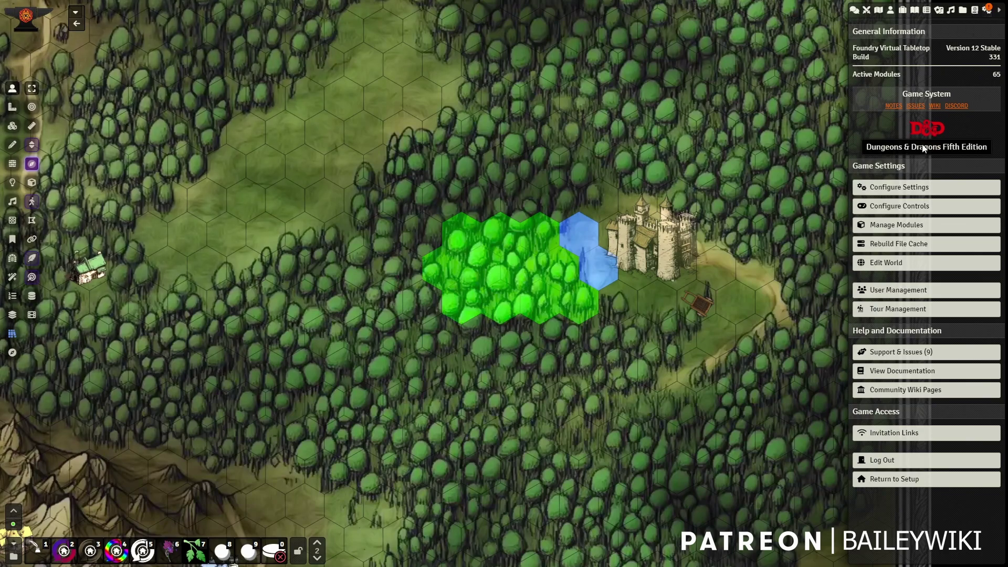
pyautogui.click(896, 188)
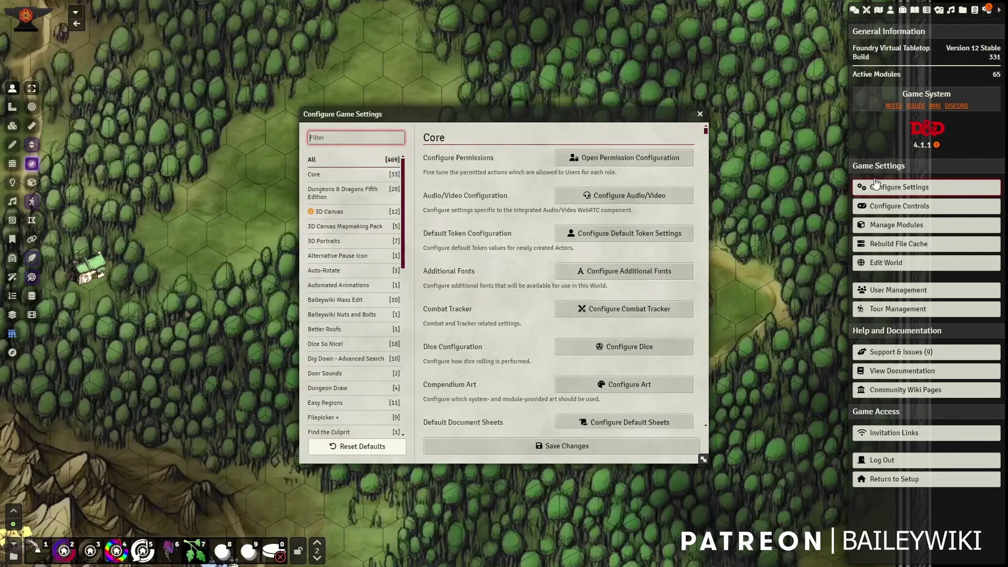
pyautogui.scroll(-3, 344, 269)
pyautogui.scroll(-10, 344, 269)
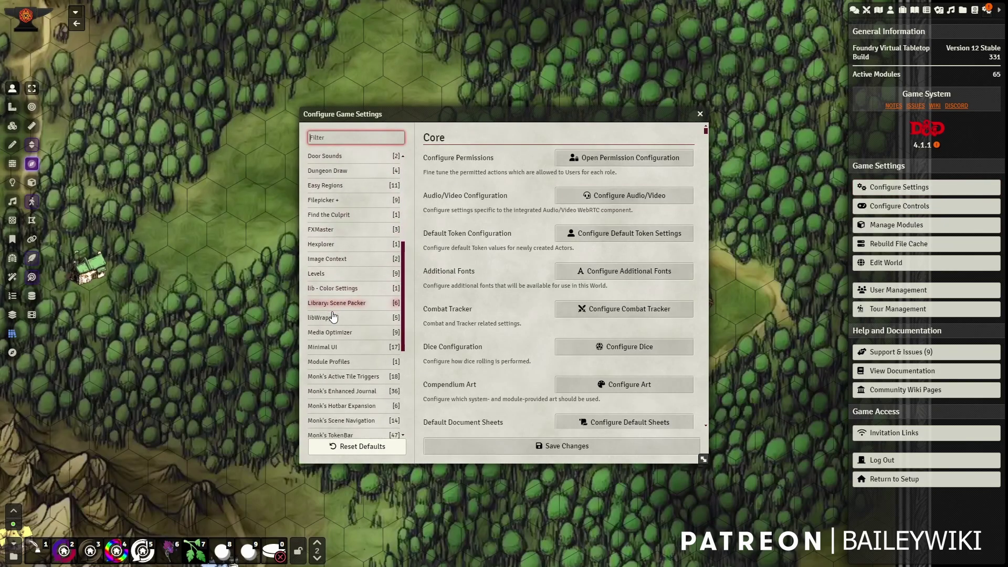
pyautogui.click(321, 342)
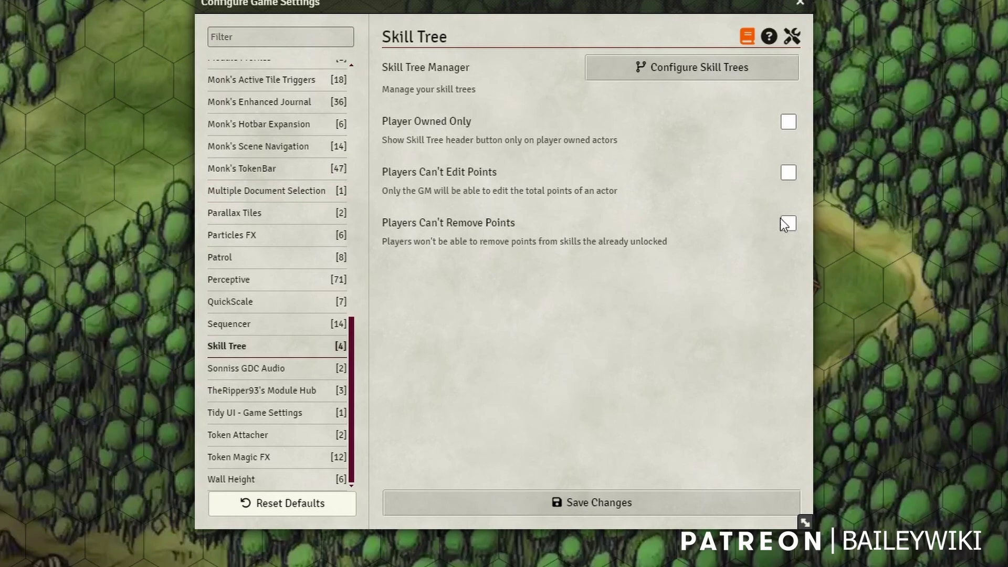
# - Open the Base Upgrades tree for editing from the Skill Tree Manager and move the editor aside
pyautogui.click(701, 77)
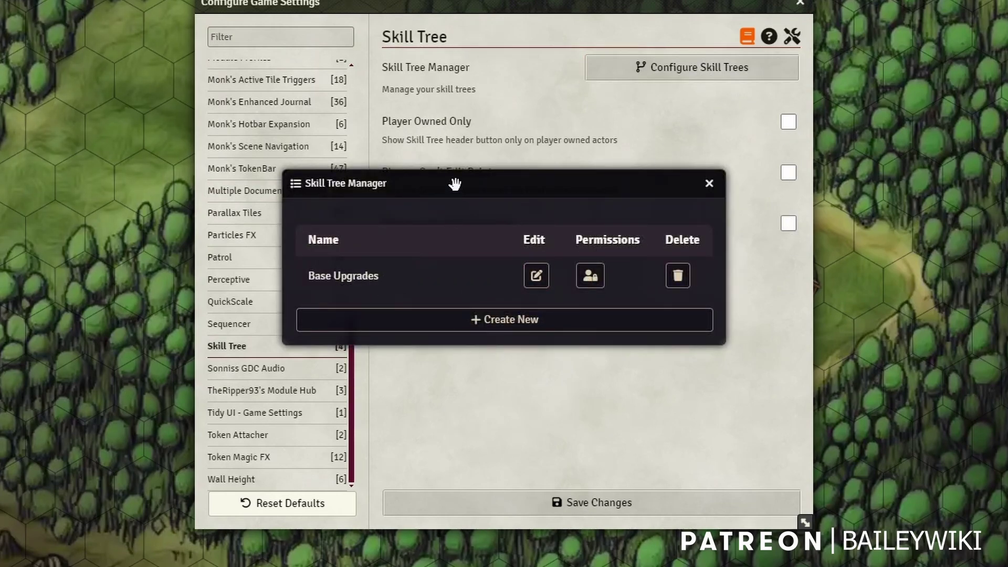
pyautogui.moveTo(455, 183); pyautogui.dragTo(299, 35)
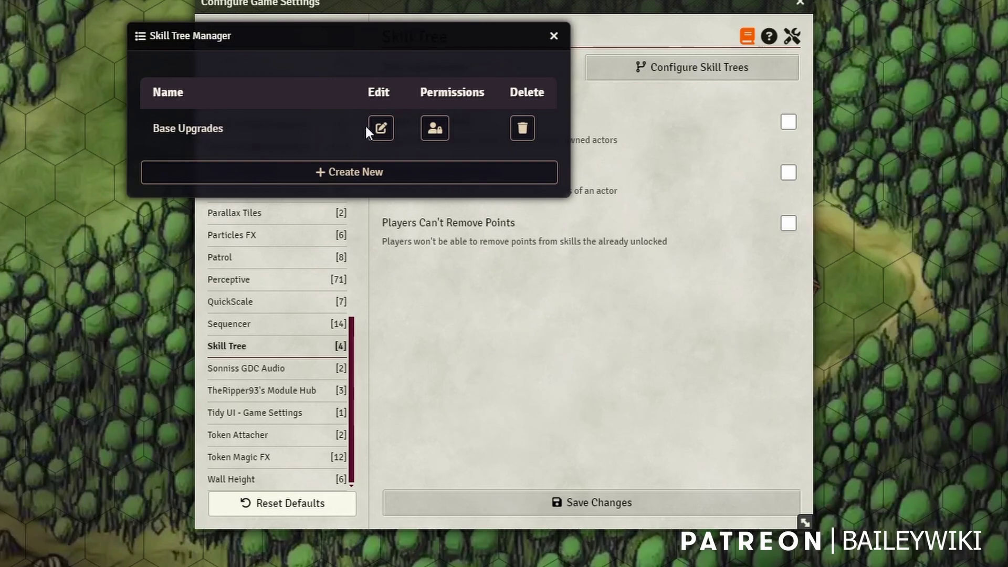
pyautogui.click(381, 128)
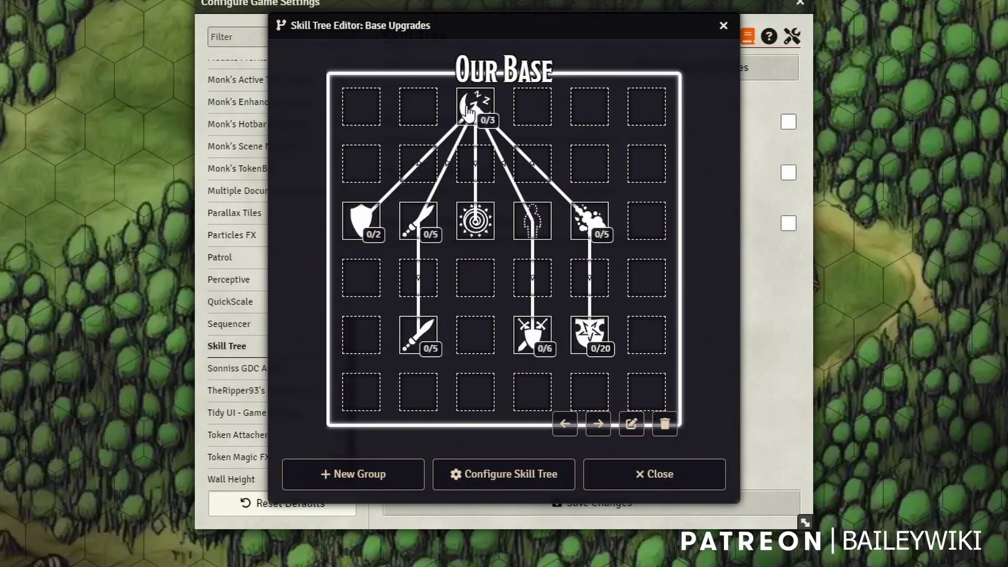
pyautogui.moveTo(542, 29); pyautogui.dragTo(364, 0)
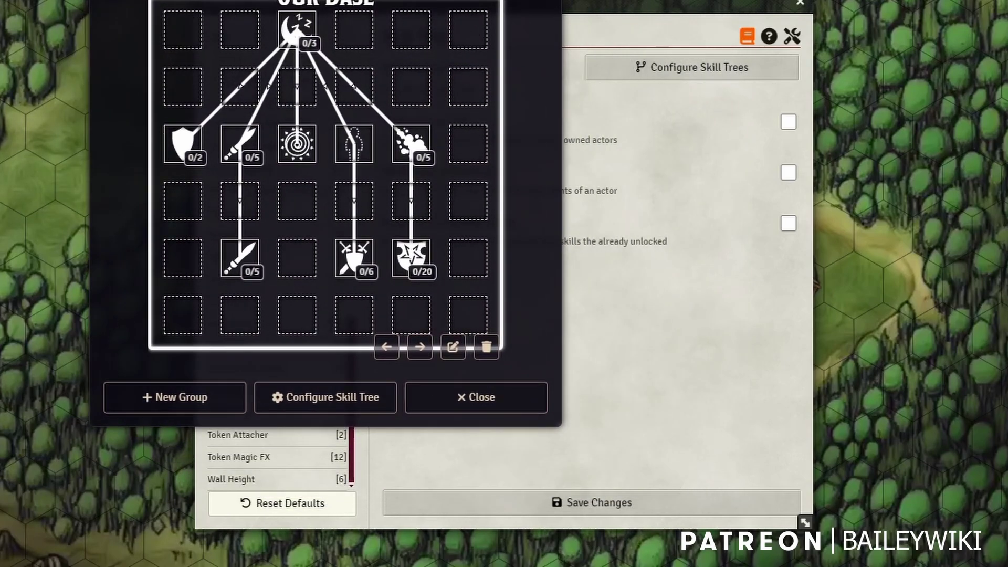
# - Review the Aspect and Behavior settings of the A Place to Rest skill and close its configuration
pyautogui.click(301, 36)
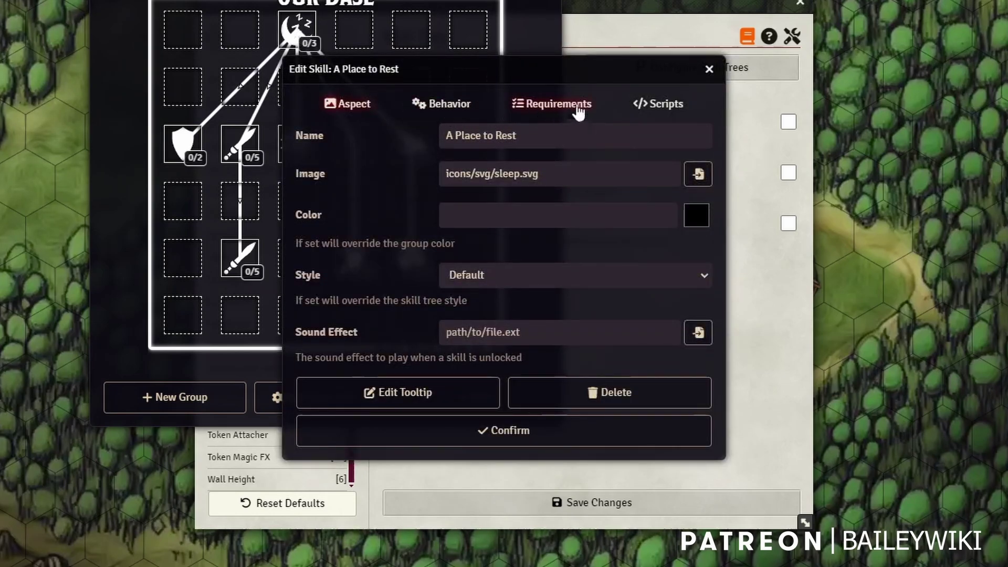
pyautogui.click(451, 106)
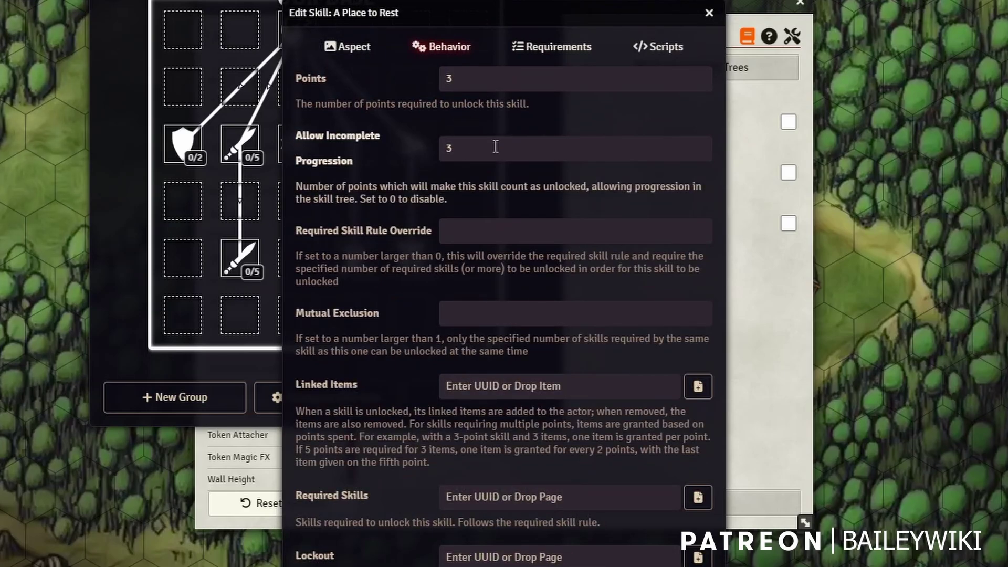
pyautogui.moveTo(472, 11); pyautogui.dragTo(752, 1)
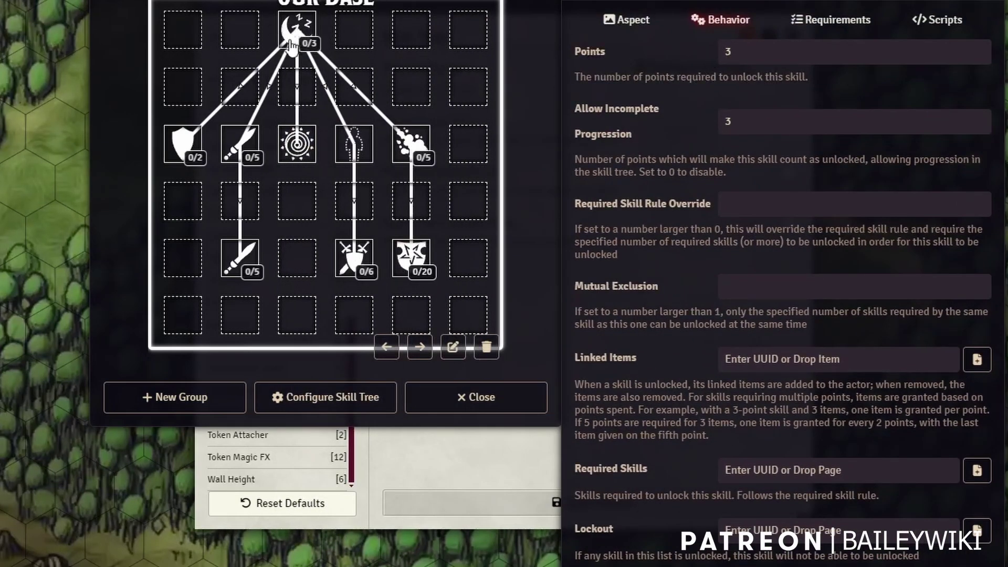
pyautogui.click(988, 4)
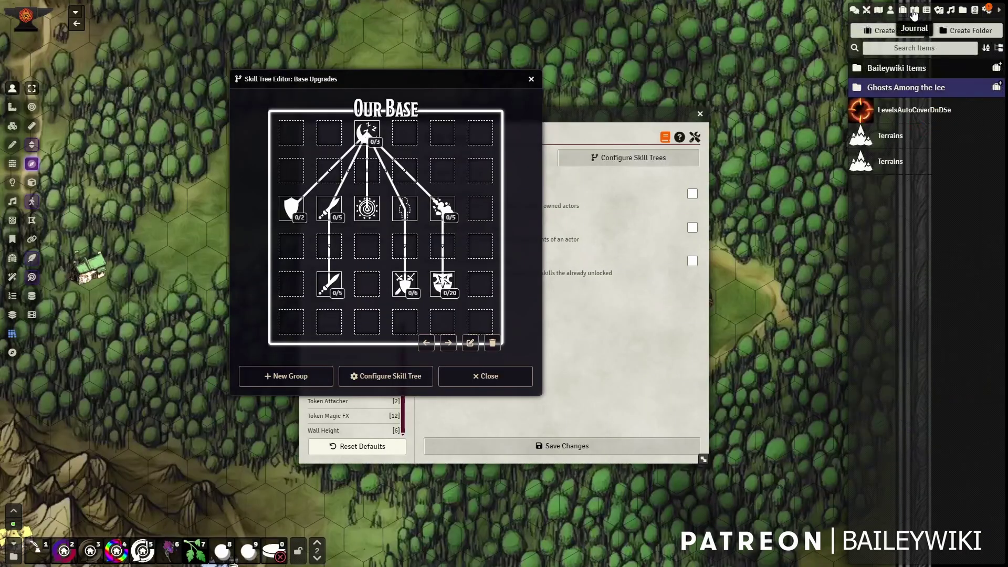
# - Show the journal entries, then disconnect the Potion Crafting skill from A Place to Rest and reconnect it in the tree
pyautogui.click(914, 10)
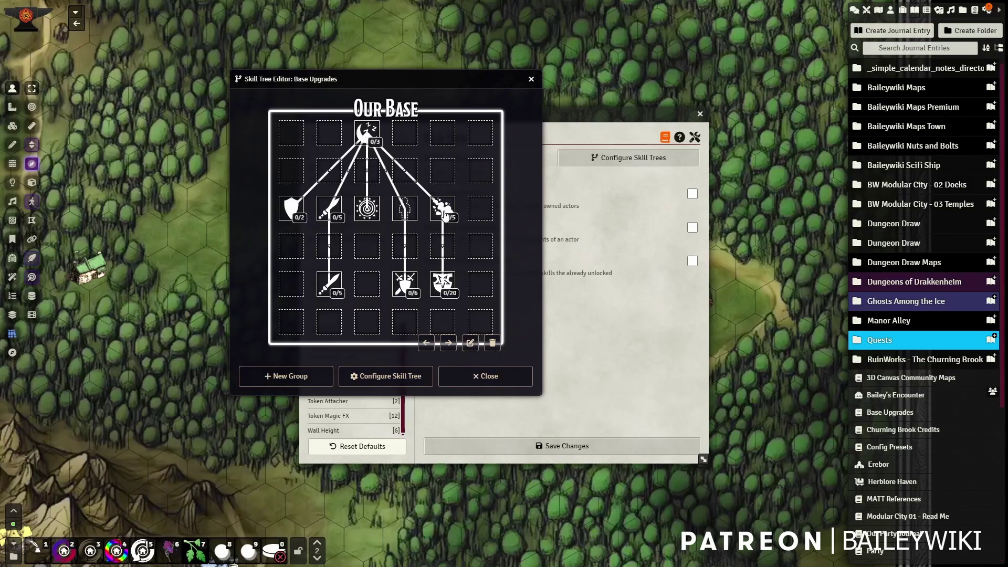
pyautogui.moveTo(444, 212)
pyautogui.mouseDown()
pyautogui.moveTo(442, 177)
pyautogui.moveTo(447, 207)
pyautogui.mouseUp()
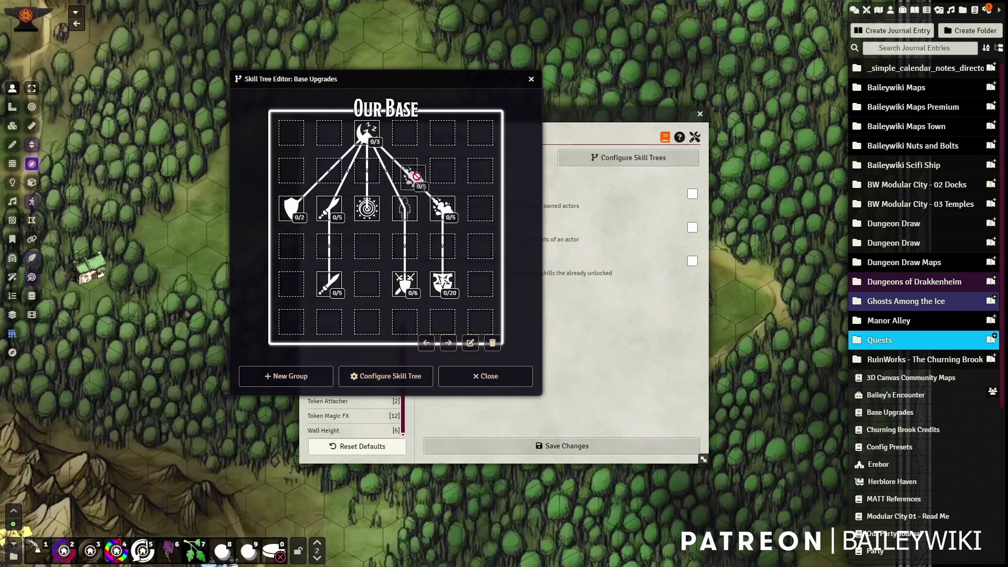
pyautogui.moveTo(443, 210); pyautogui.dragTo(372, 139)
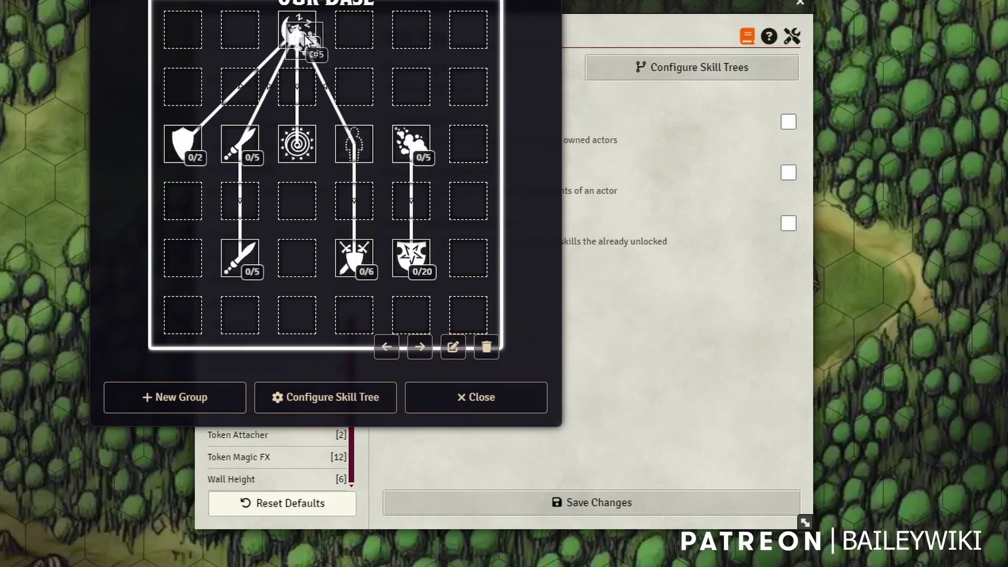
pyautogui.moveTo(305, 37); pyautogui.dragTo(305, 38)
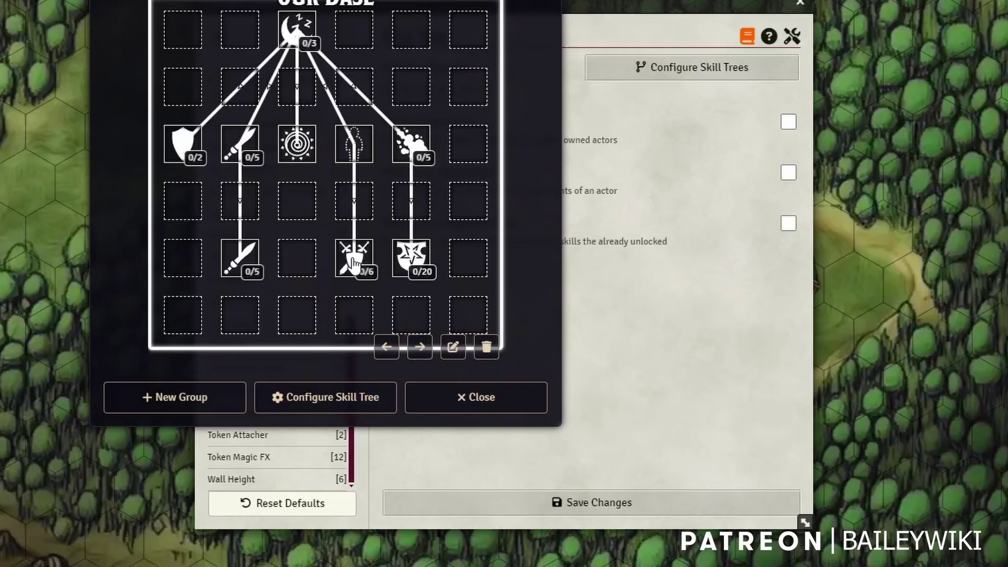
# - Link the Guards skill to Potion Crafting, remove that link again and close the skill tree editor
pyautogui.moveTo(354, 258); pyautogui.dragTo(411, 150)
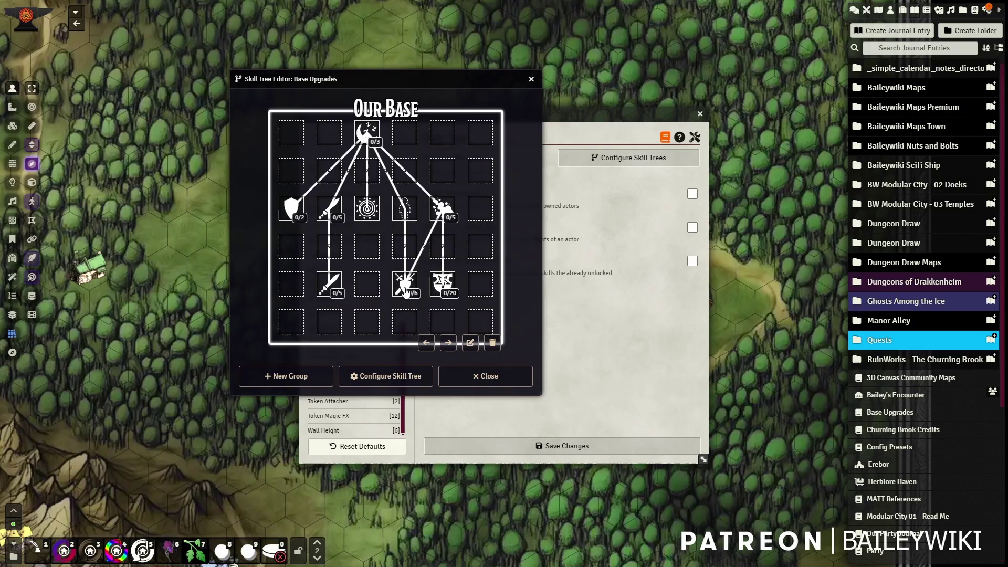
pyautogui.moveTo(355, 259); pyautogui.dragTo(412, 153)
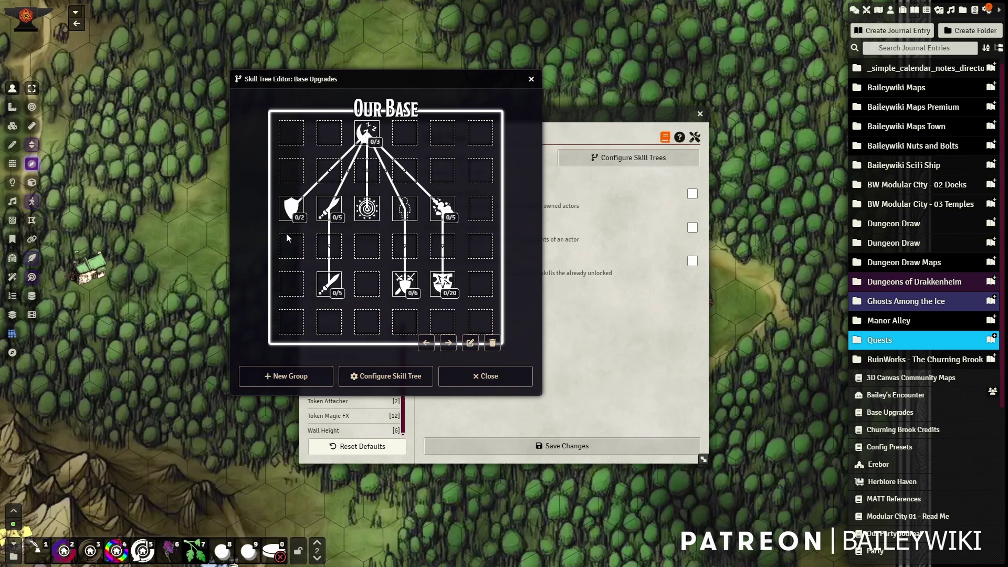
pyautogui.click(532, 79)
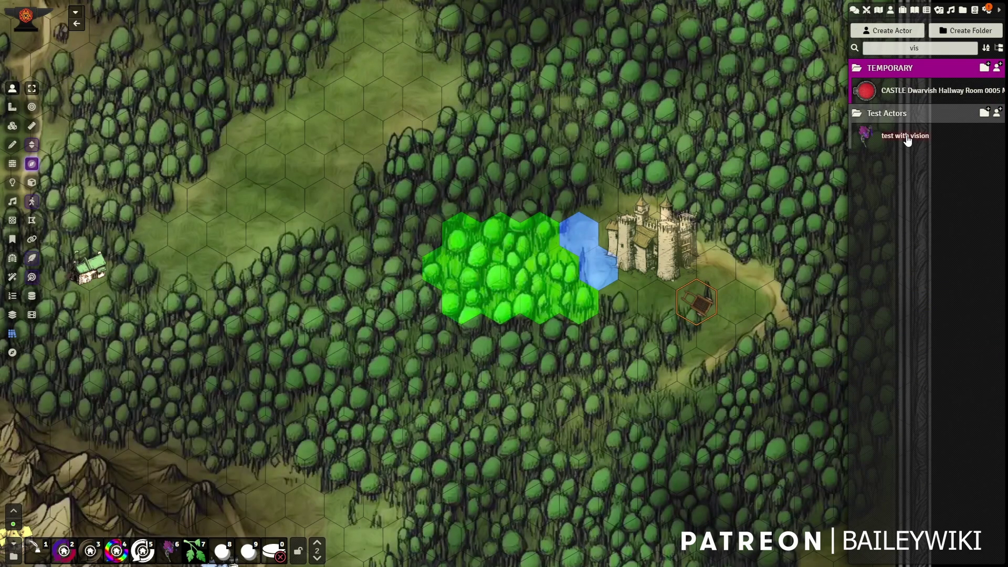
# - Open the skill tree of the "test with vision" actor and set its Base Upgrades points to 20
pyautogui.click(906, 137)
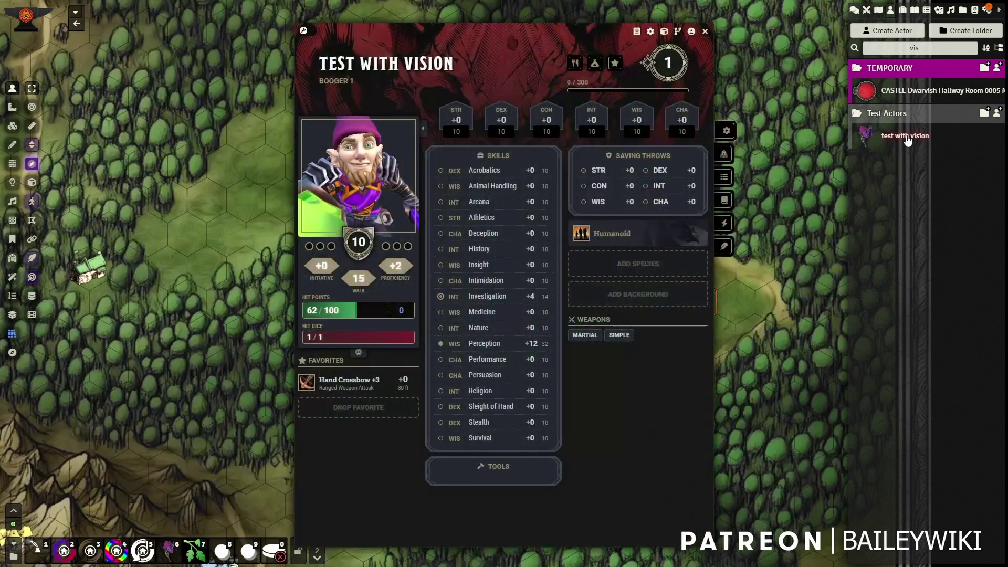
pyautogui.click(677, 33)
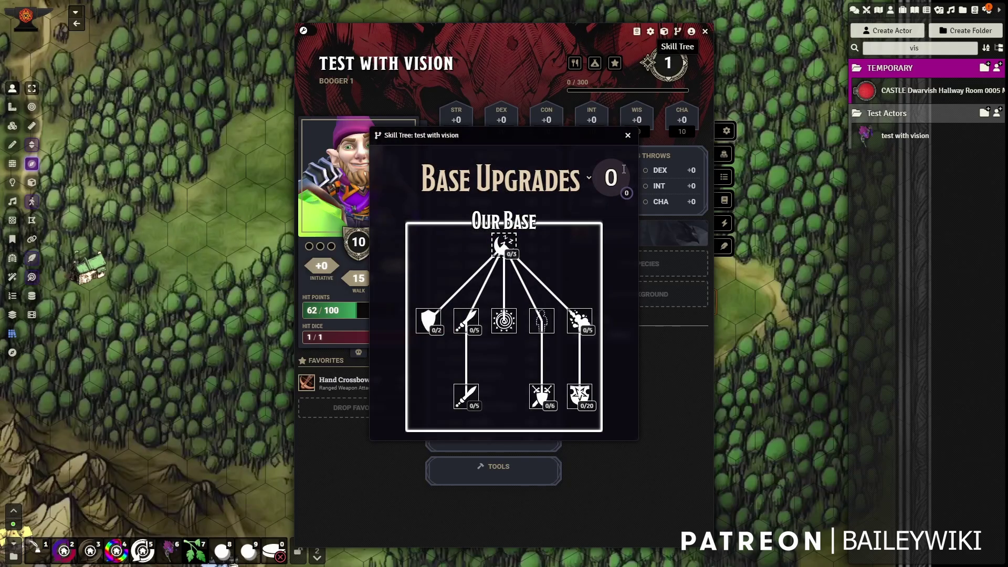
pyautogui.click(611, 177)
pyautogui.write('20')
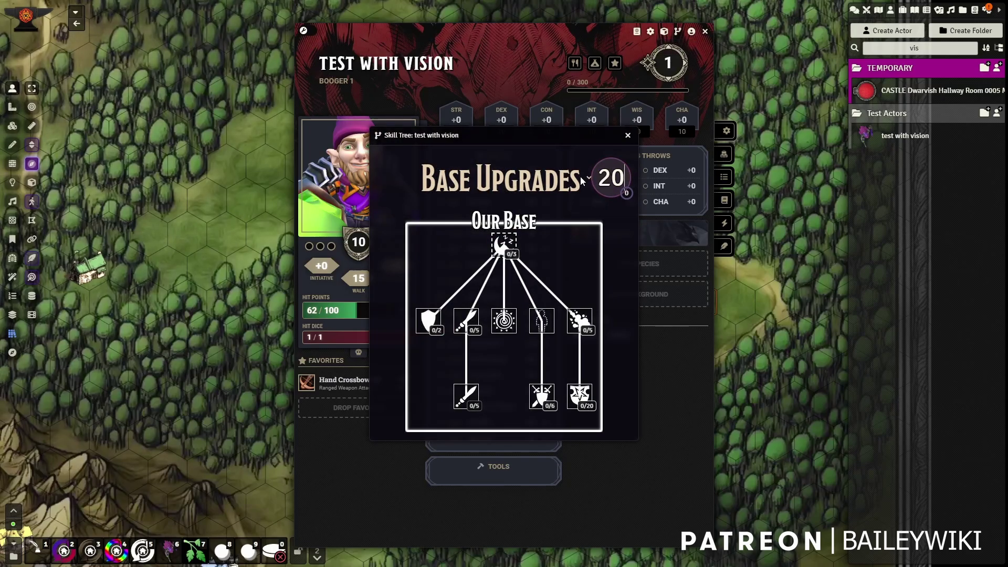
pyautogui.press('Return')
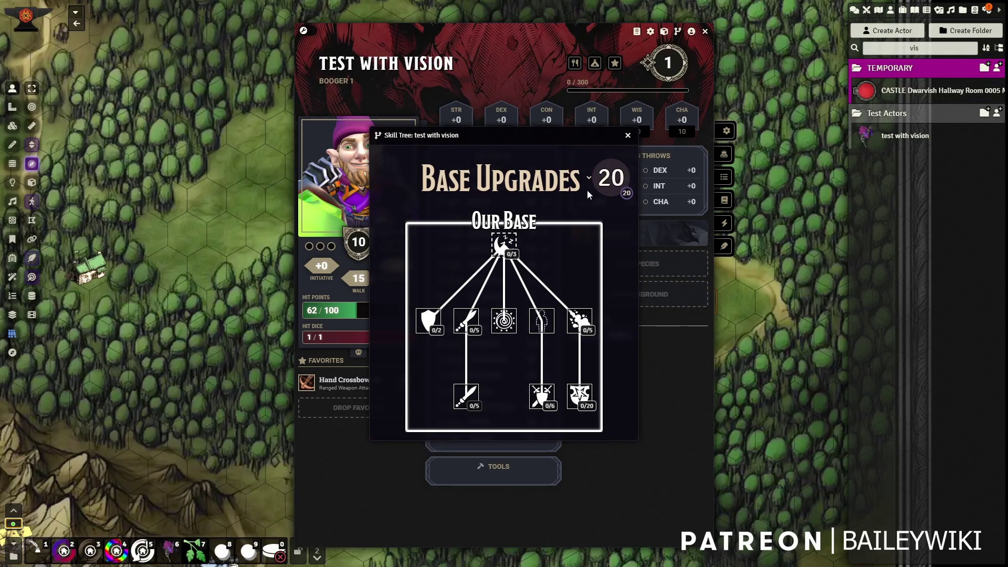
# - Spend three points on A Place to Rest and two points on Reinforced Doors
pyautogui.click(511, 242)
pyautogui.click(509, 243)
pyautogui.click(508, 243)
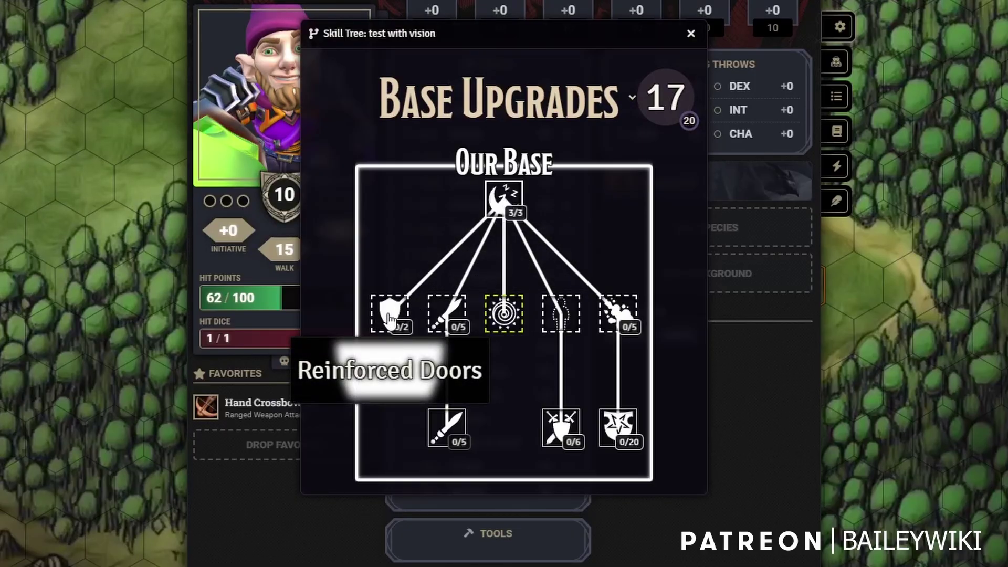
pyautogui.click(388, 318)
pyautogui.click(388, 317)
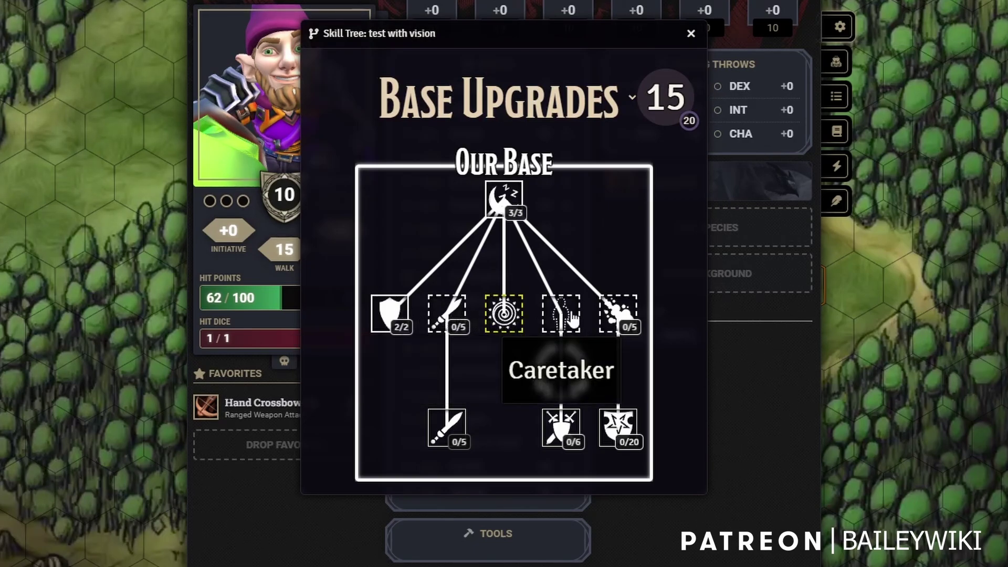
# - Unlock the Caretaker skill and put four points into Guards
pyautogui.click(564, 326)
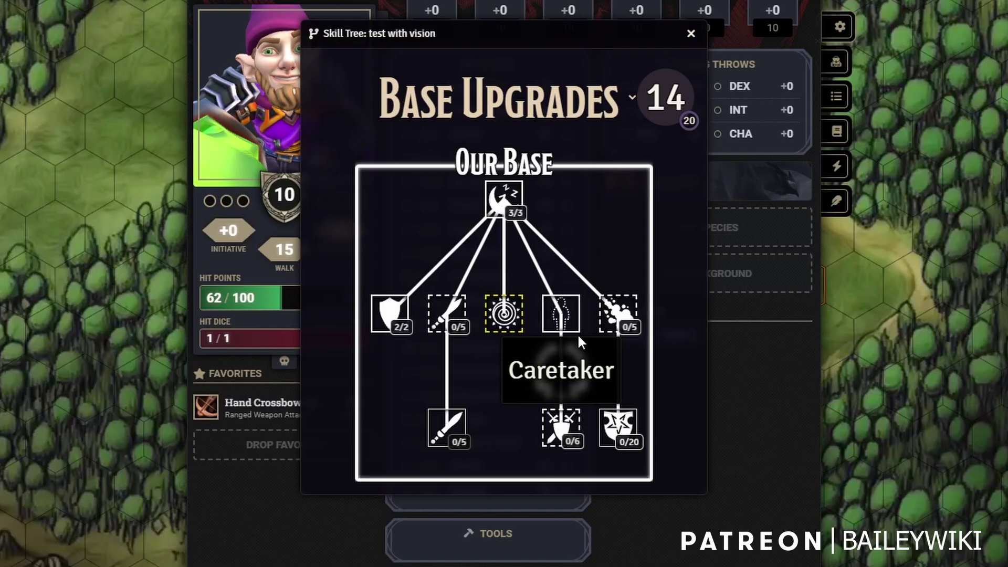
pyautogui.click(565, 433)
pyautogui.click(565, 433)
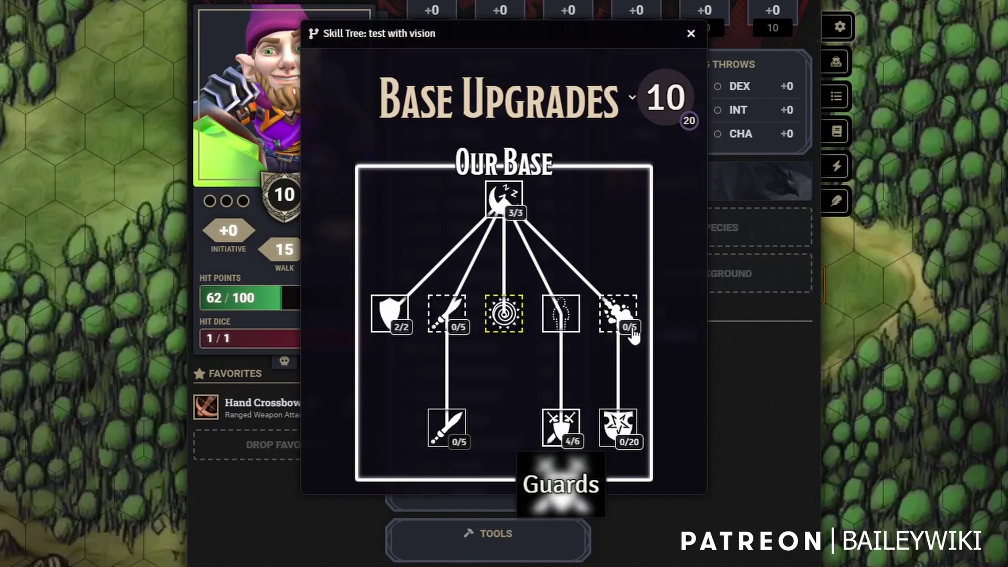
pyautogui.click(565, 433)
pyautogui.click(565, 433)
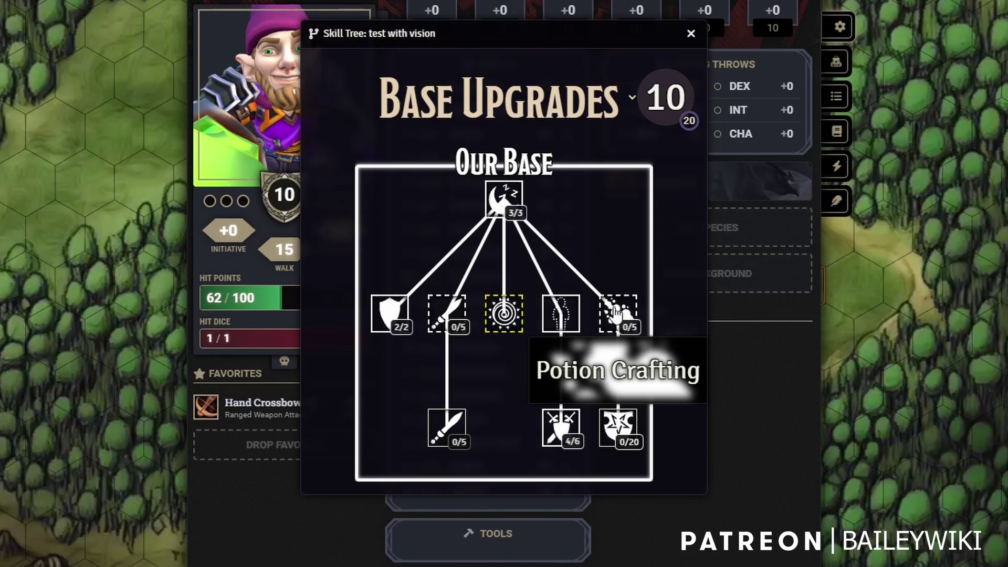
# - Spend two points on Potion Crafting and close the actor's skill tree
pyautogui.click(615, 314)
pyautogui.click(615, 314)
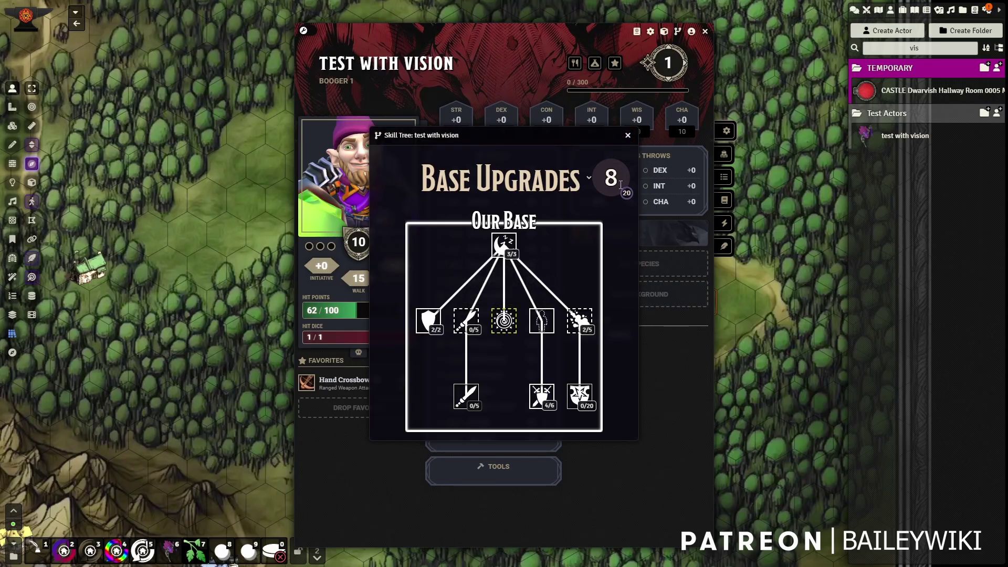
pyautogui.click(627, 137)
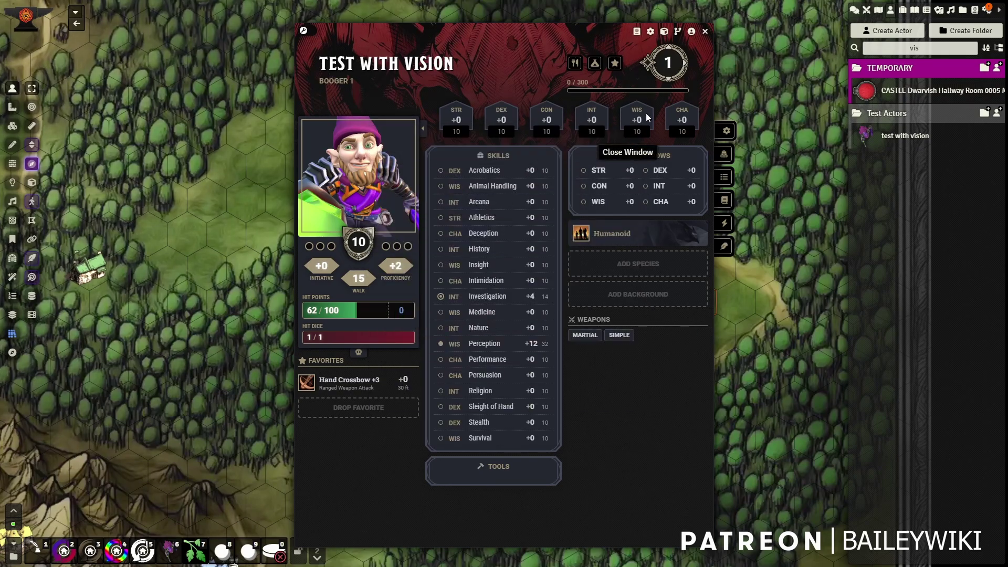
# - Review the actor's Base Upgrades progress once more, then close the skill tree and the character sheet
pyautogui.click(677, 32)
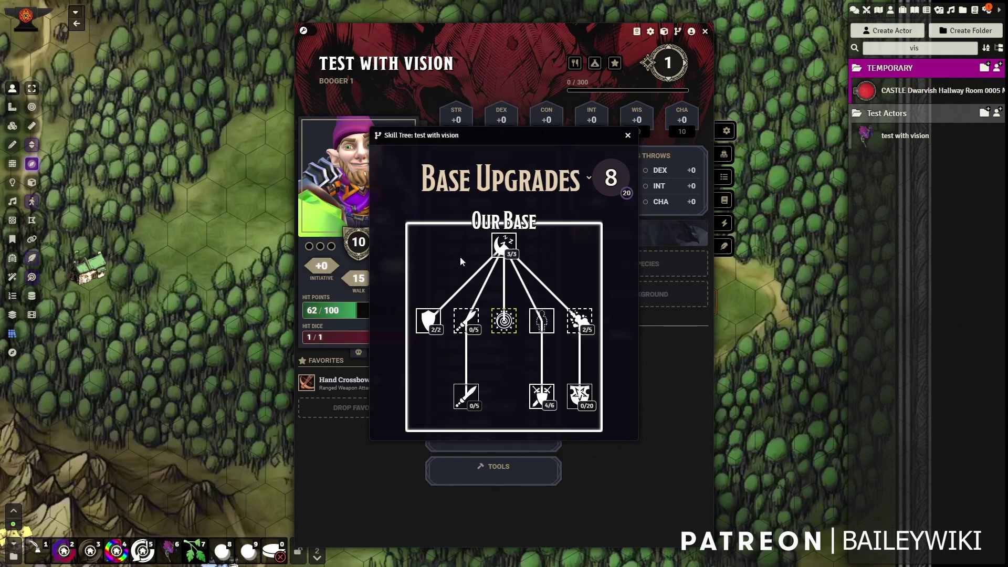
pyautogui.click(628, 135)
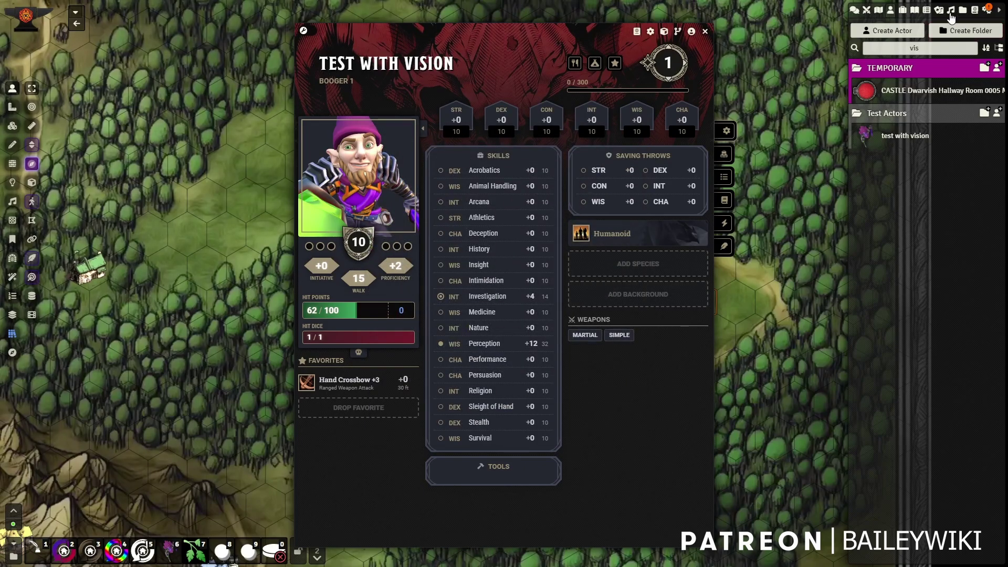
pyautogui.click(705, 31)
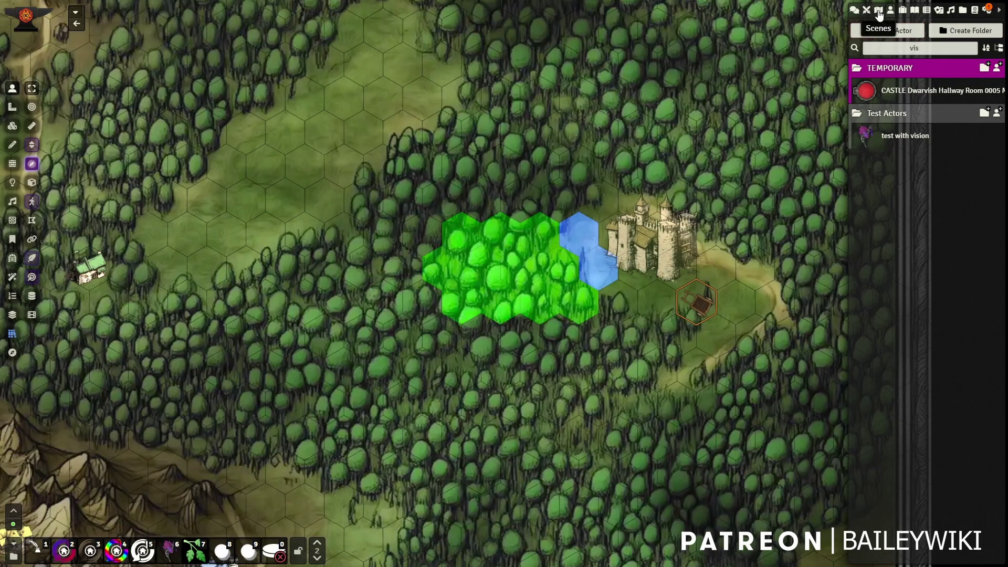
# - Open the SONNISS GDC Sound Browser and move its window over the darkened forest area of the scene
pyautogui.click(889, 23)
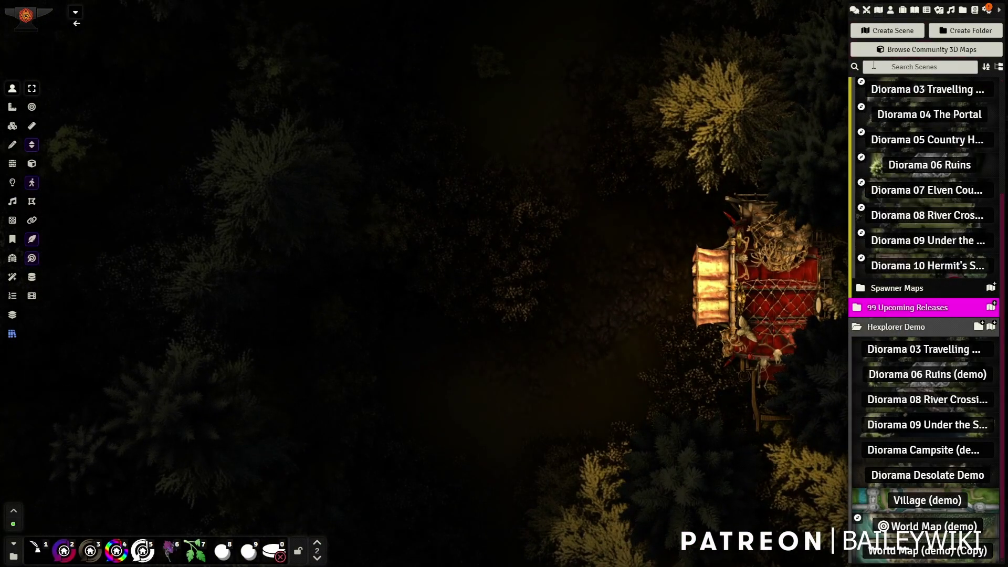
pyautogui.click(951, 11)
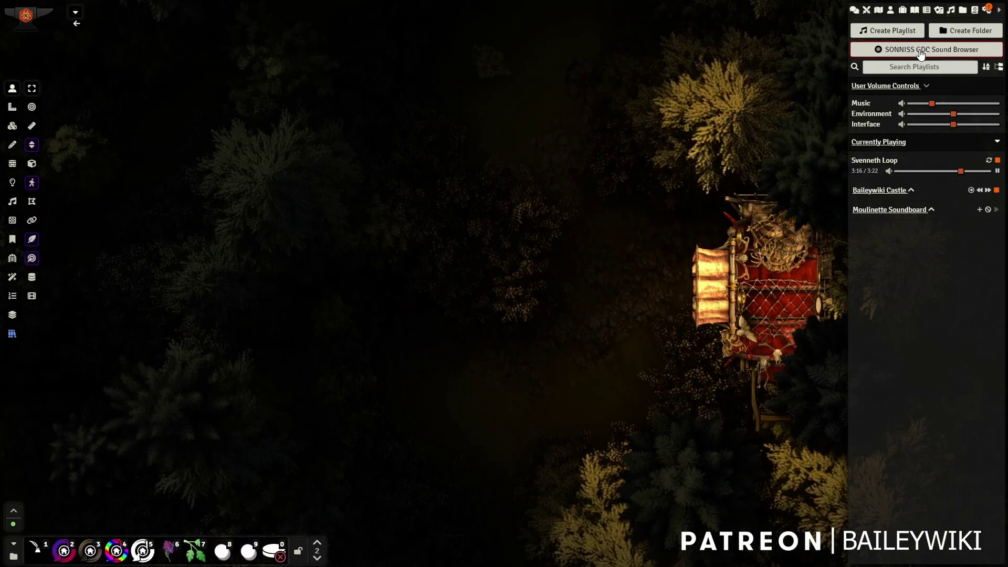
pyautogui.click(866, 76)
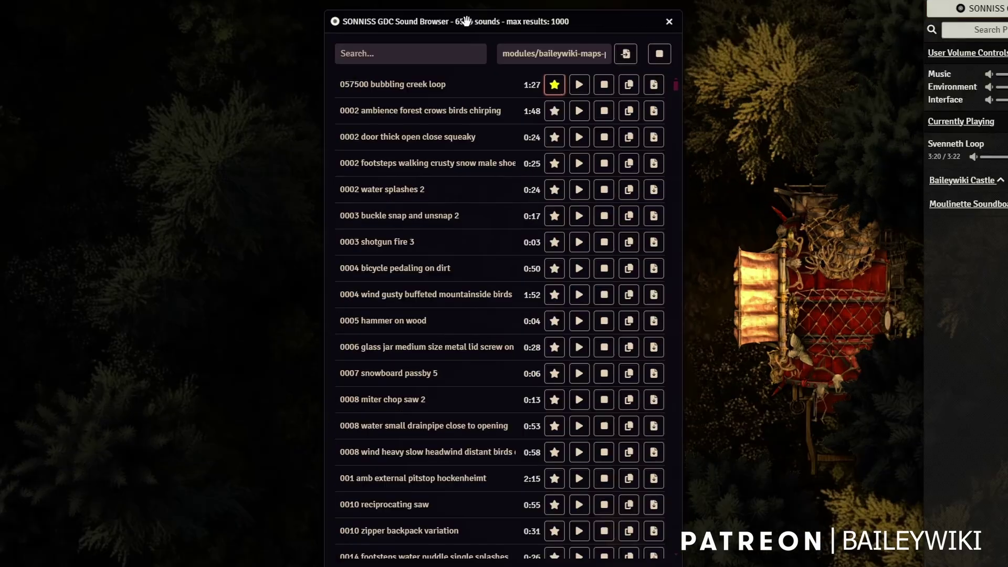
pyautogui.moveTo(486, 59); pyautogui.dragTo(319, 46)
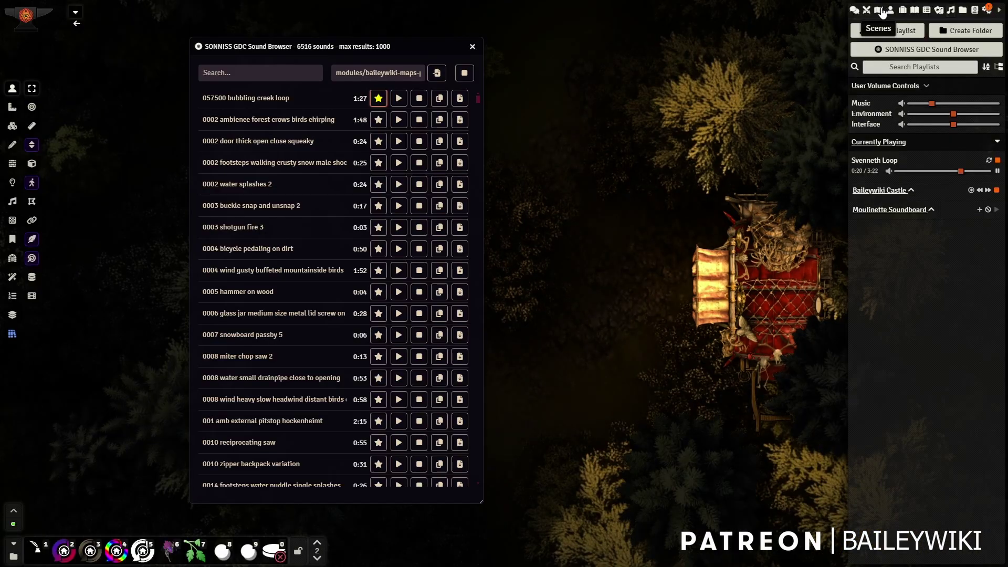
# - View the Diorama 08 River Crossing scene from the Hexplorer Demo folder, centred on the stone bridge and river
pyautogui.click(879, 10)
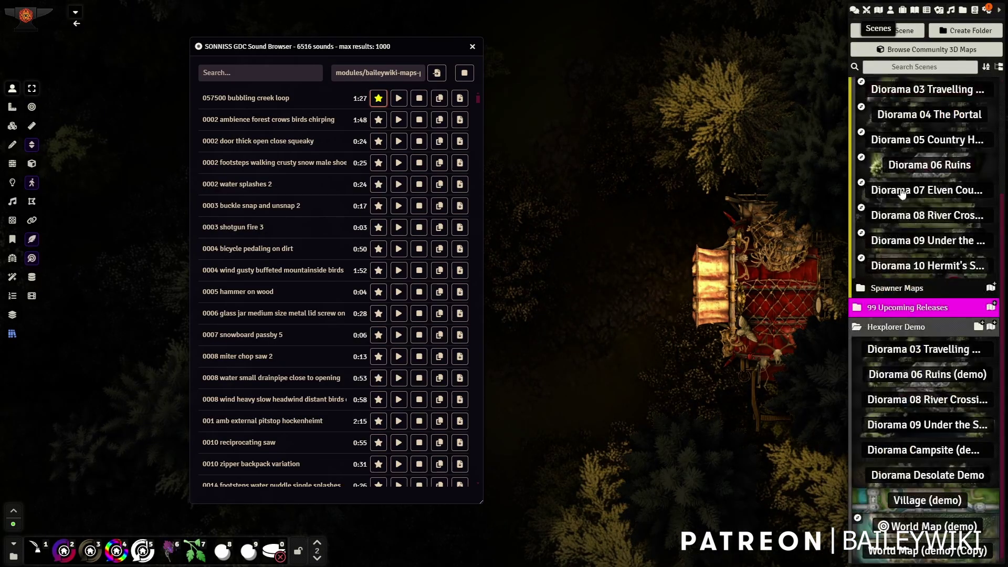
pyautogui.click(925, 402)
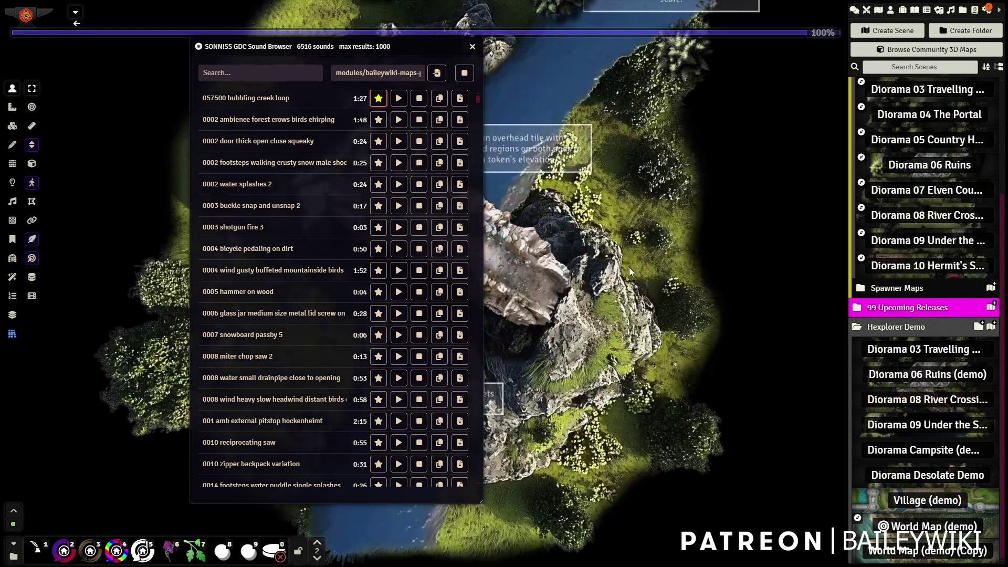
pyautogui.scroll(6, 667, 357)
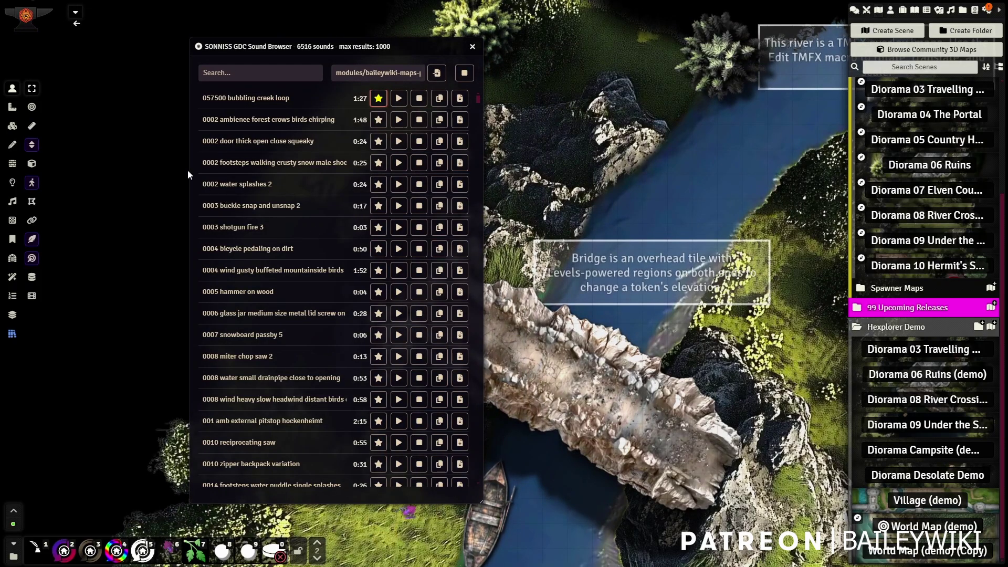
# - Search the sound library for "creek" and audition the amb waterflow creek lively 10m far ms sound
pyautogui.click(257, 73)
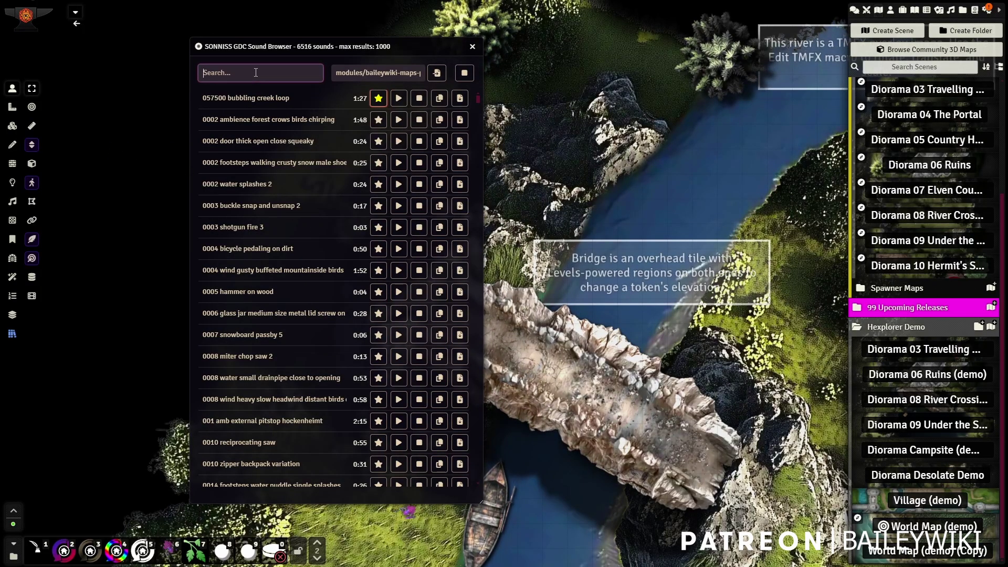
pyautogui.write('creek')
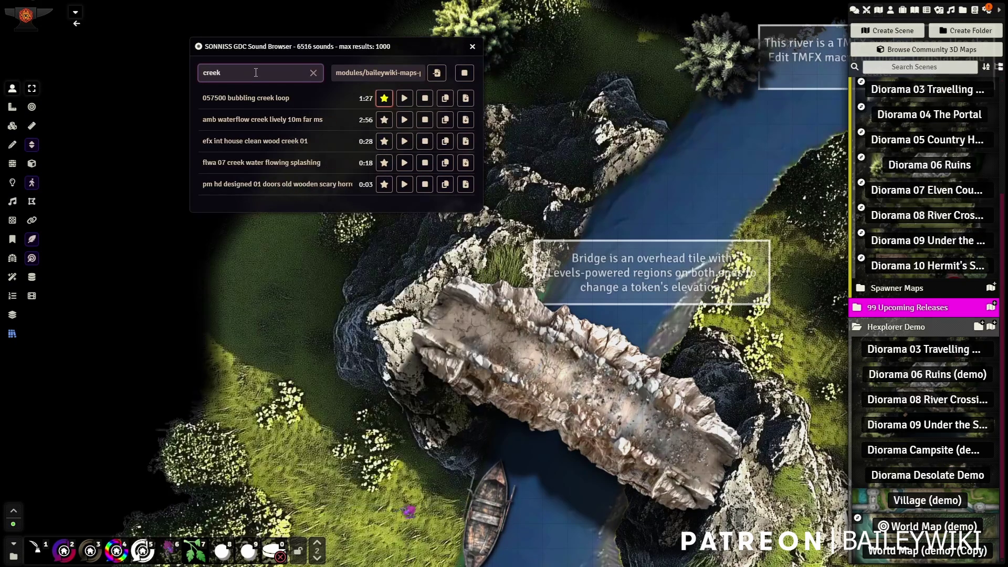
pyautogui.click(384, 121)
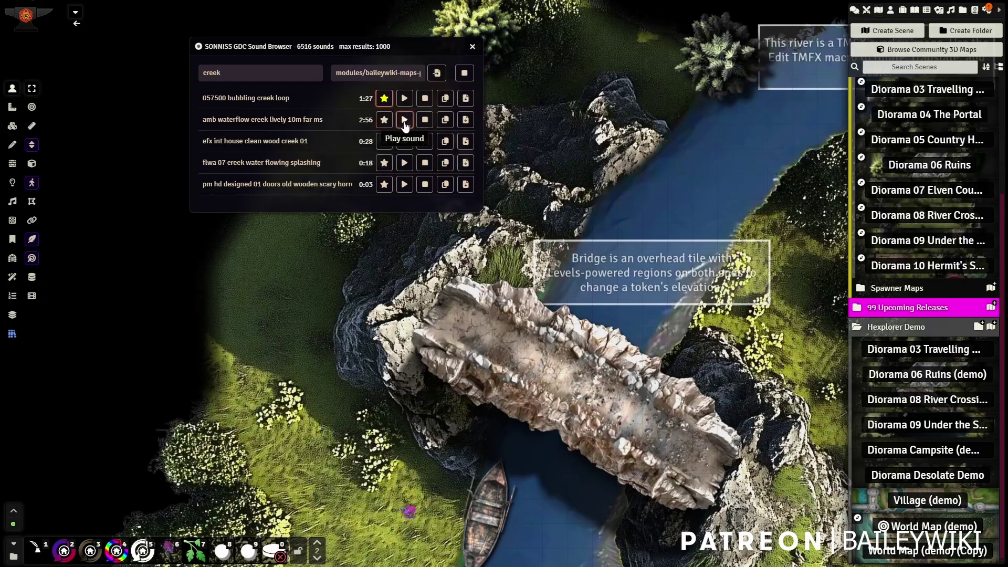
pyautogui.click(425, 119)
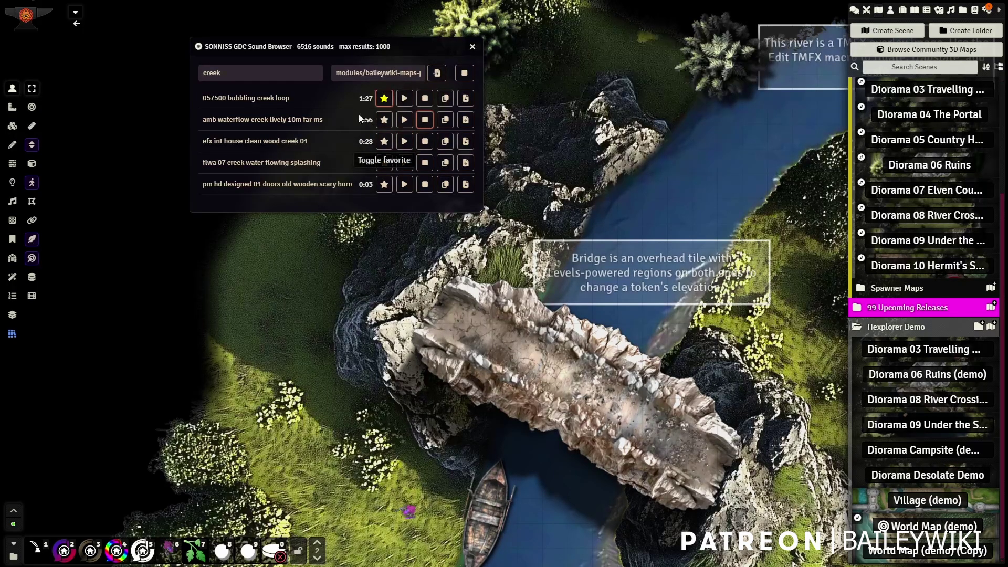
# - Audition the wood creek, flwa 07 creek water flowing splashing, and old wooden door sounds, and stop the playback
pyautogui.click(405, 141)
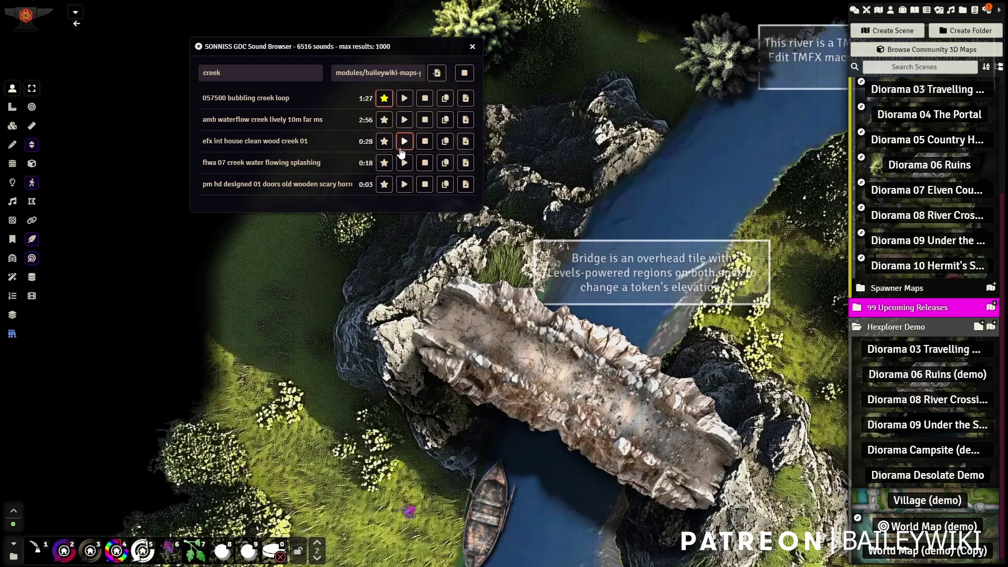
pyautogui.click(405, 142)
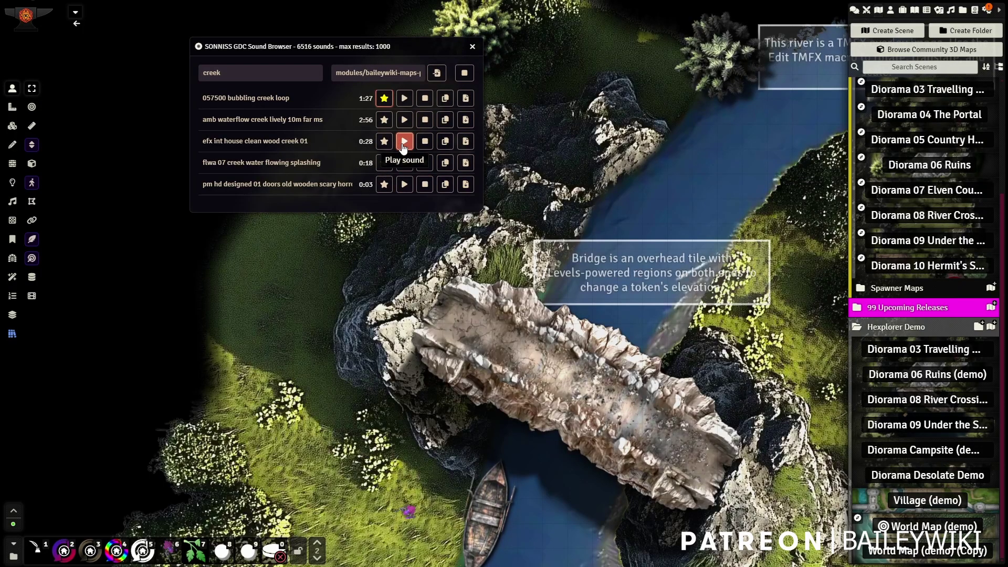
pyautogui.click(425, 141)
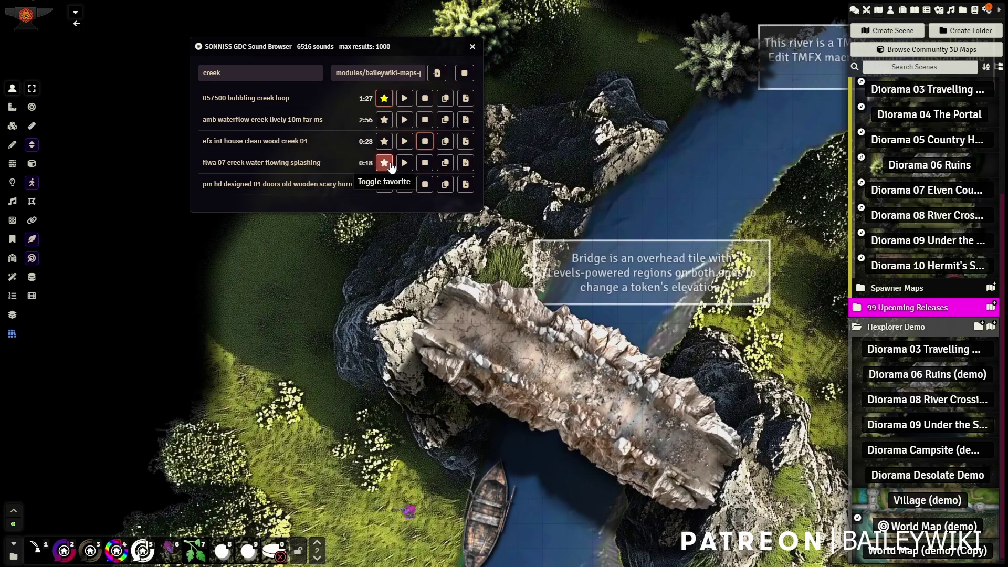
pyautogui.click(404, 163)
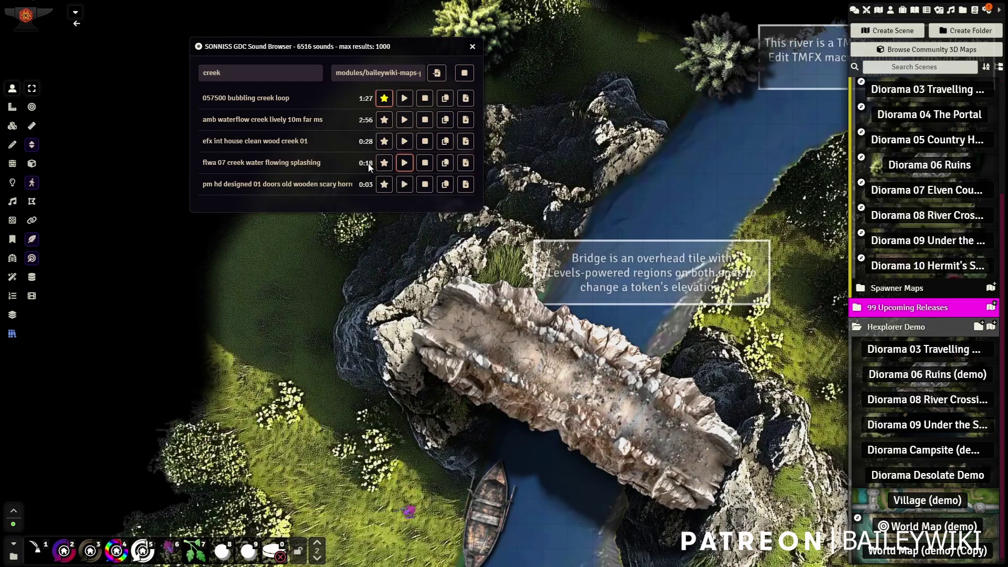
pyautogui.click(404, 186)
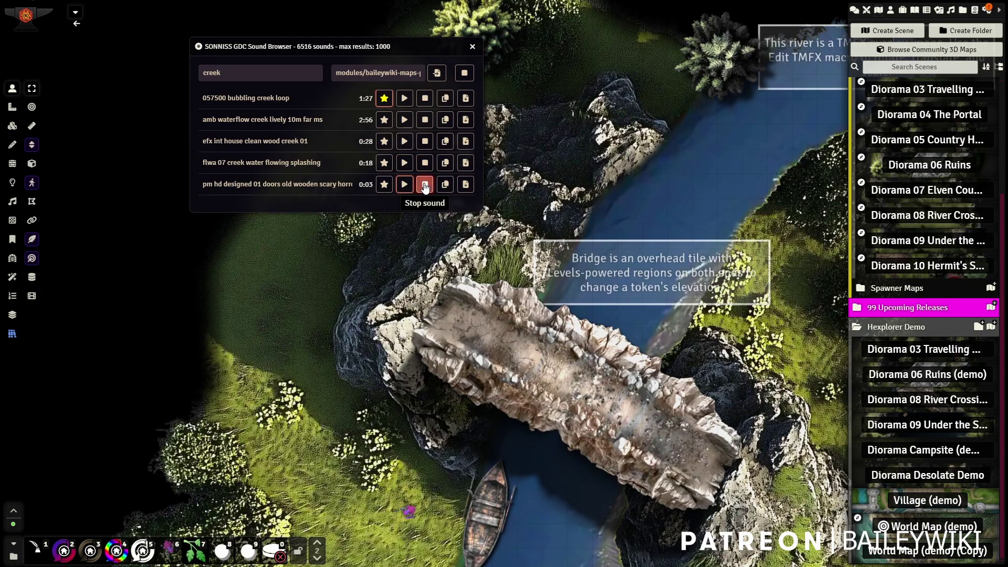
pyautogui.click(425, 184)
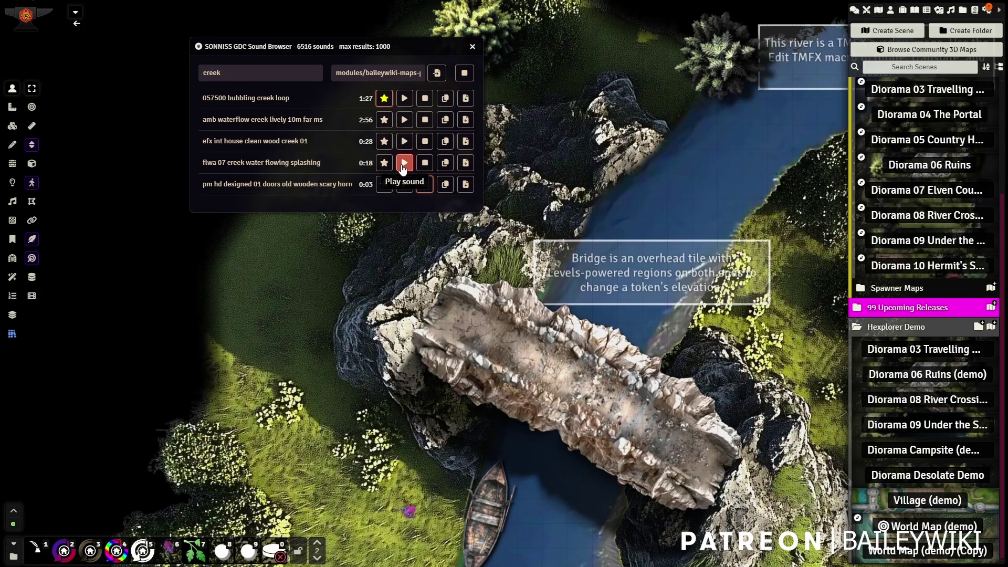
# - Mark the flwa 07 creek water flowing splashing sound as a favorite and rename it creek-01
pyautogui.click(382, 163)
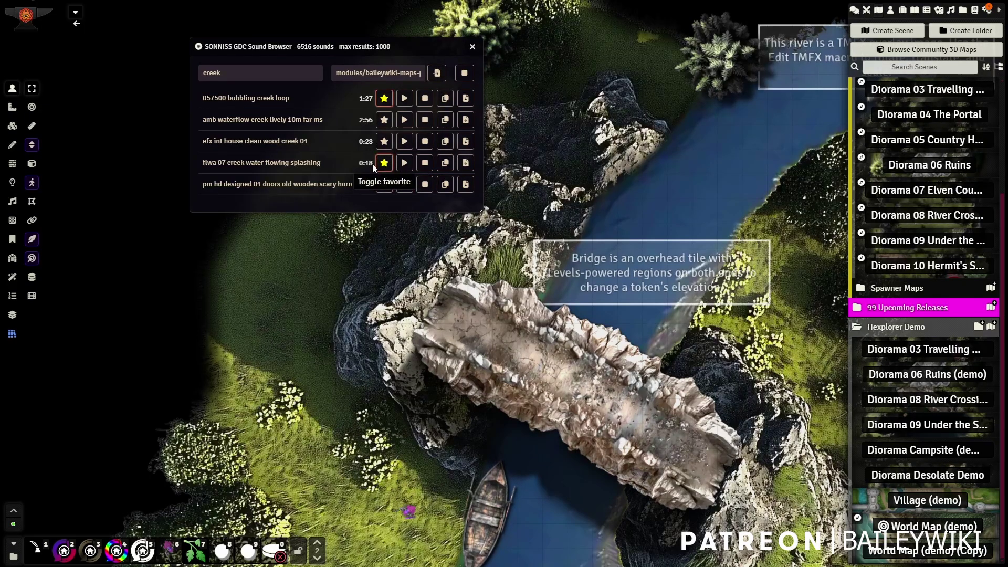
pyautogui.tripleClick(299, 164)
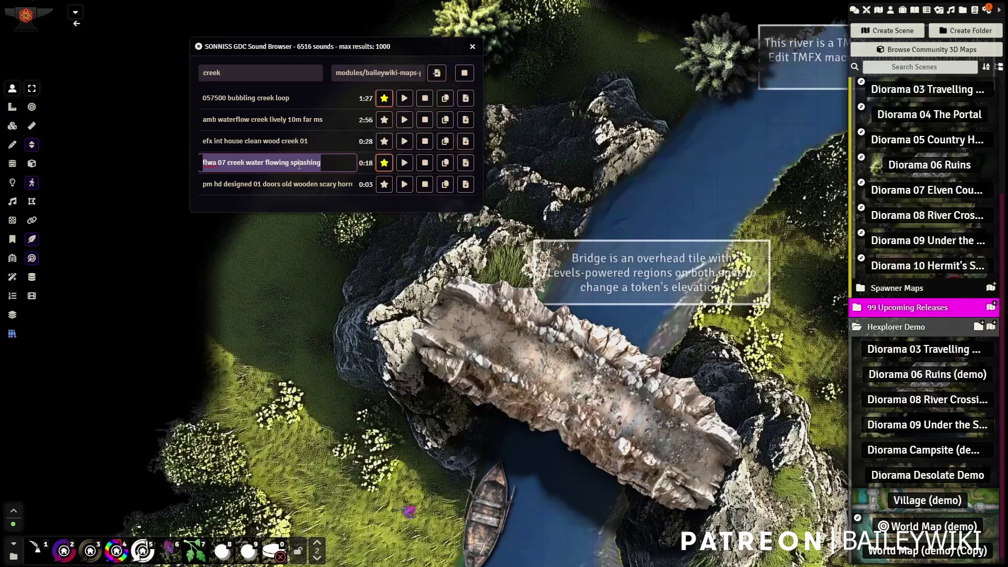
pyautogui.write('creek')
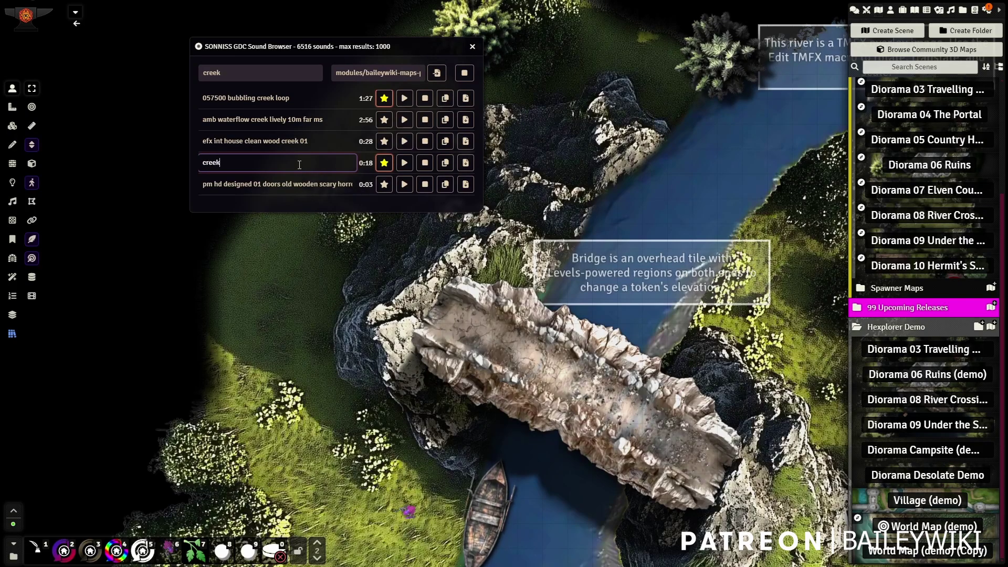
pyautogui.write('-01')
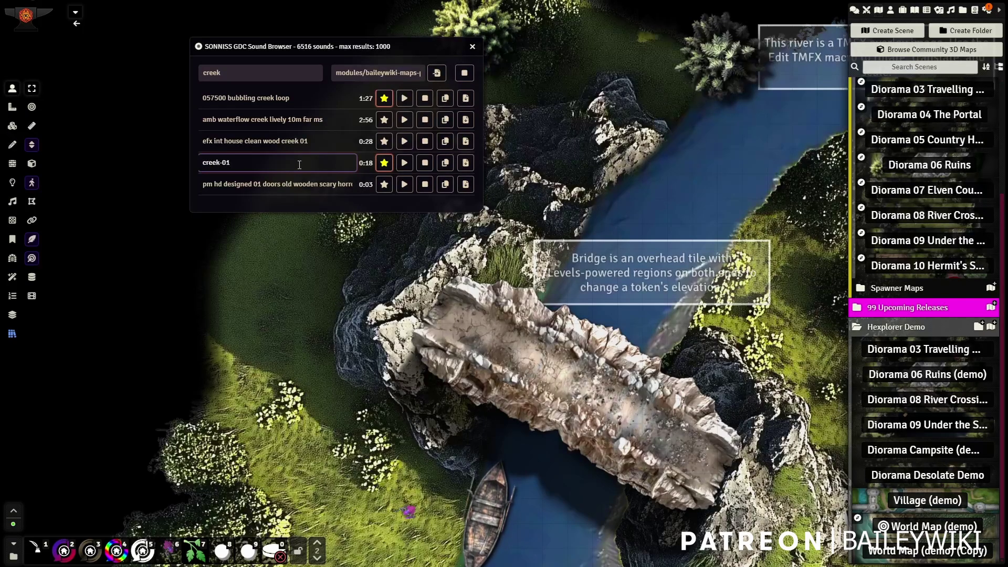
pyautogui.press('Return')
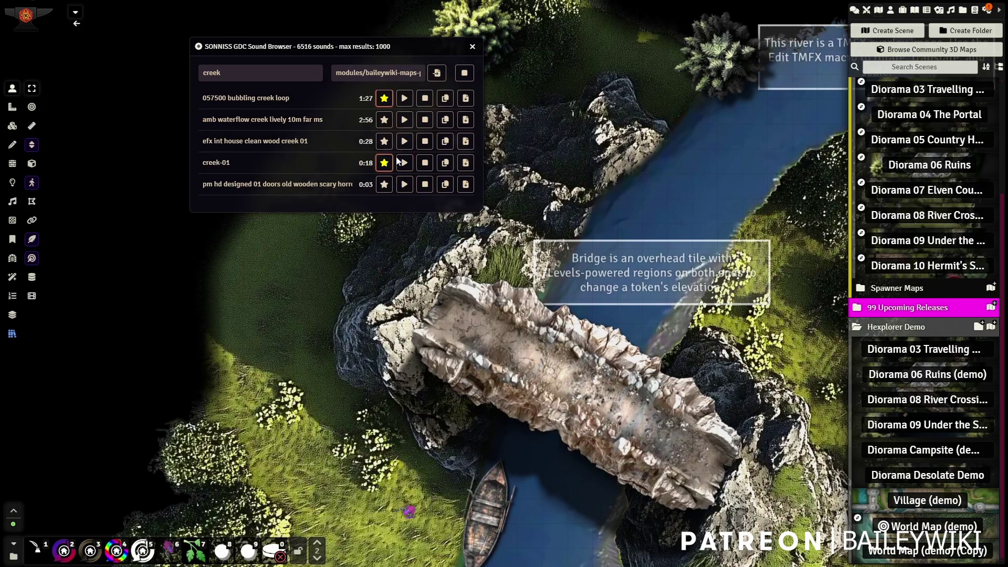
# - Copy the file path of the creek-01 sound to the clipboard
pyautogui.click(444, 166)
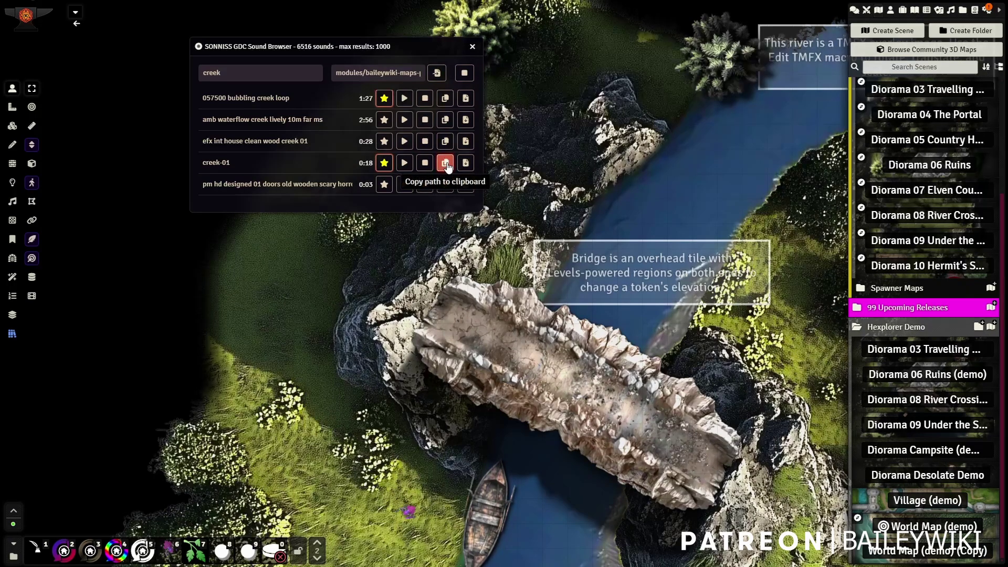
pyautogui.click(445, 165)
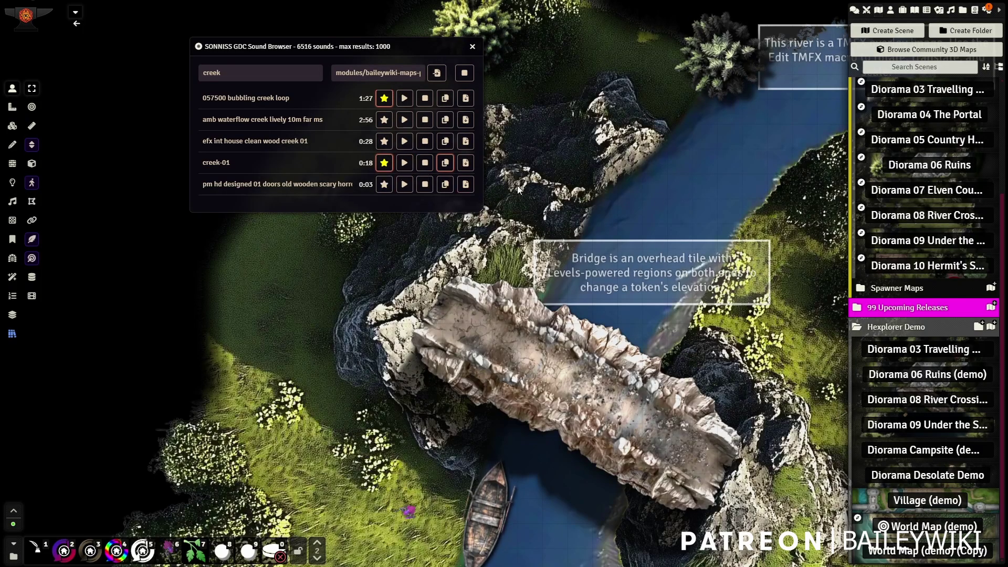
# - Inspect the sound browser's target folder path in the directory browser, then close it without choosing another directory
pyautogui.click(398, 73)
pyautogui.tripleClick(391, 73)
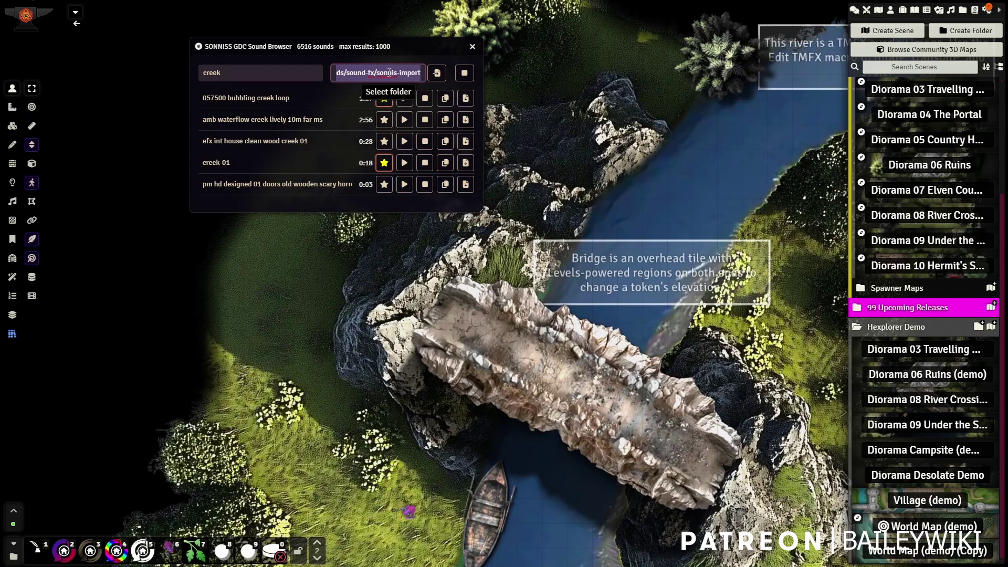
pyautogui.click(437, 74)
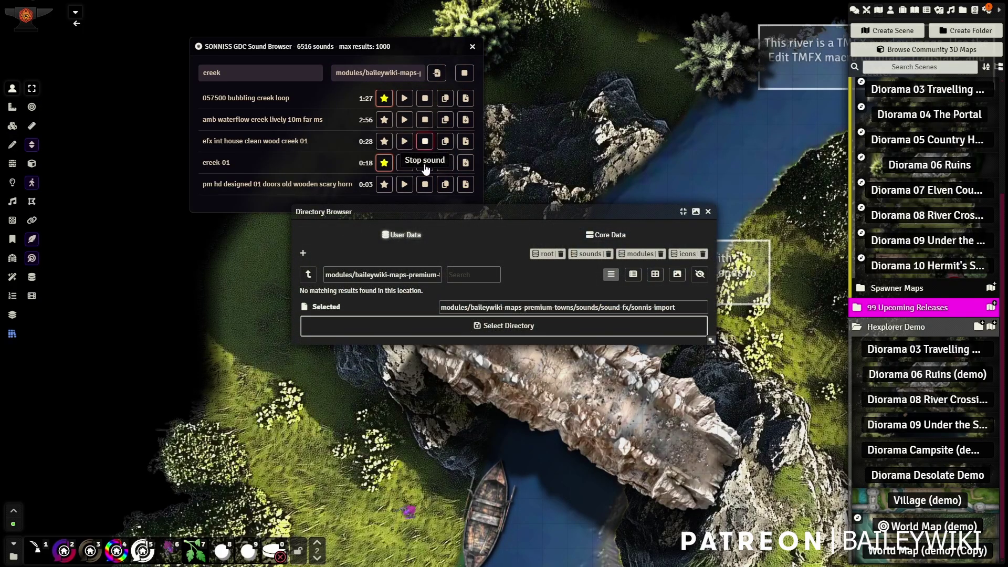
pyautogui.click(707, 211)
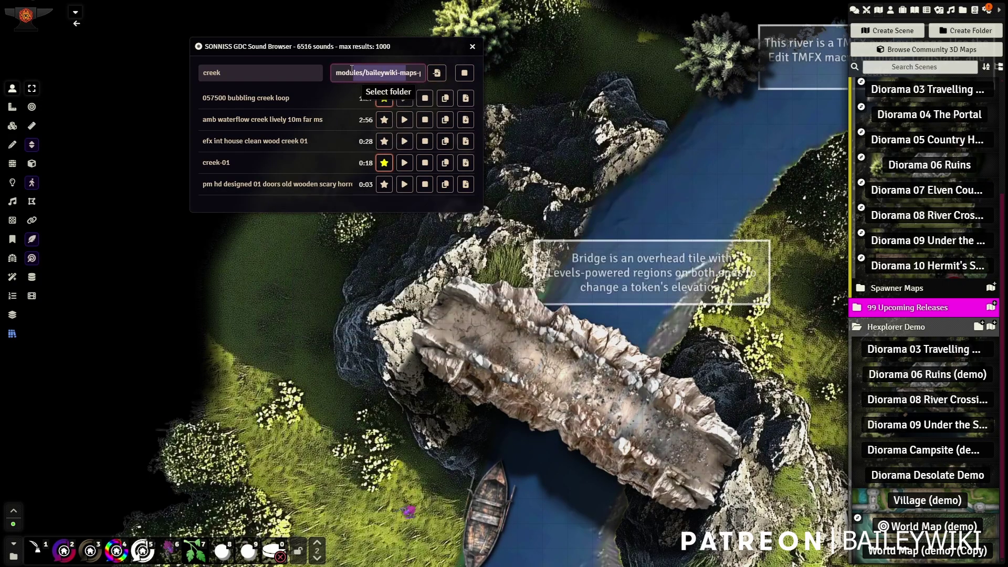
# - Clone the creek-01 sound file into the selected sound-fx/sonnis-import folder and dismiss the notice
pyautogui.moveTo(381, 73); pyautogui.dragTo(419, 70)
pyautogui.click(398, 75)
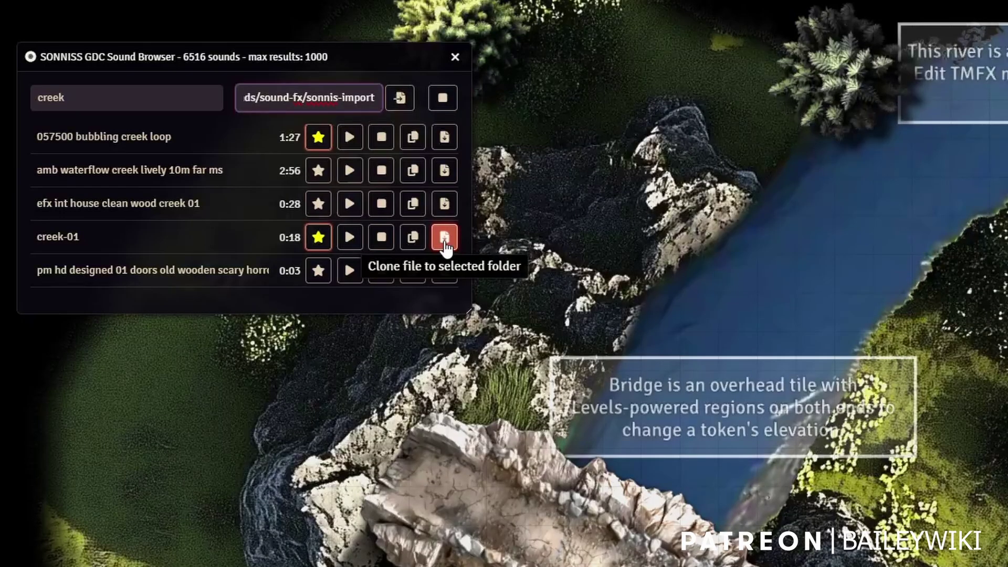
pyautogui.click(444, 238)
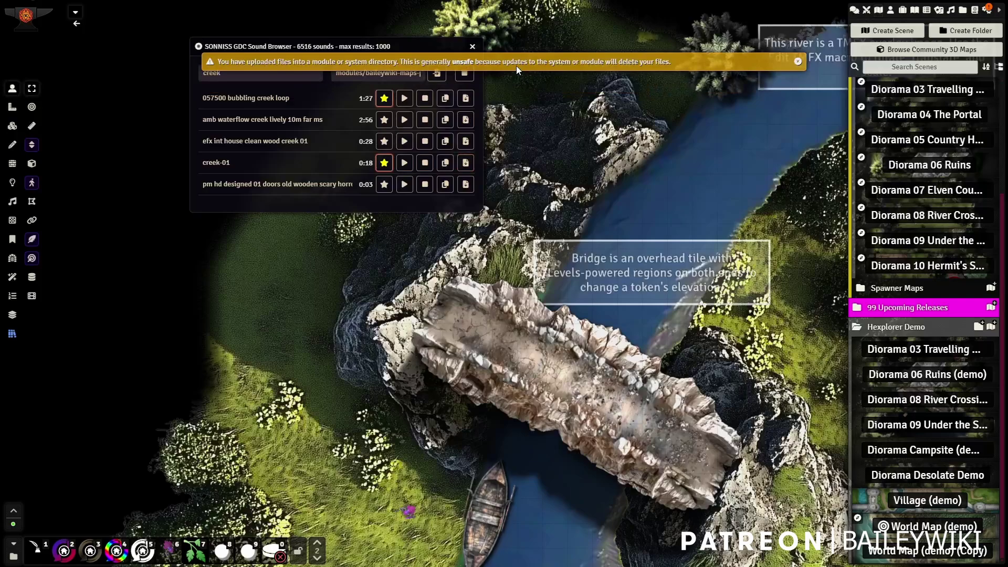
pyautogui.click(517, 69)
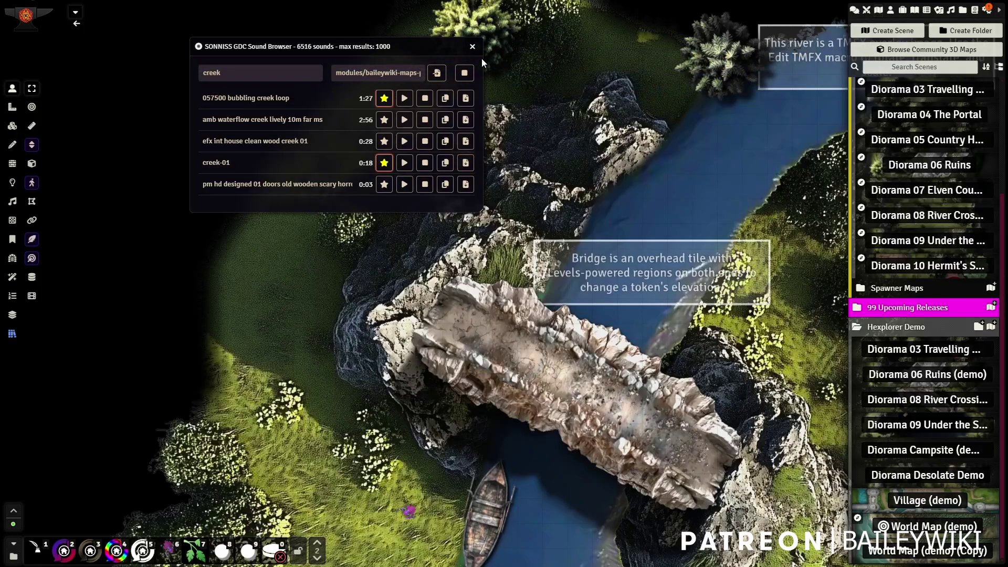
# - Inspect the existing ambient sound on the river above the bridge, close its settings, and delete it
pyautogui.click(13, 202)
pyautogui.doubleClick(717, 199)
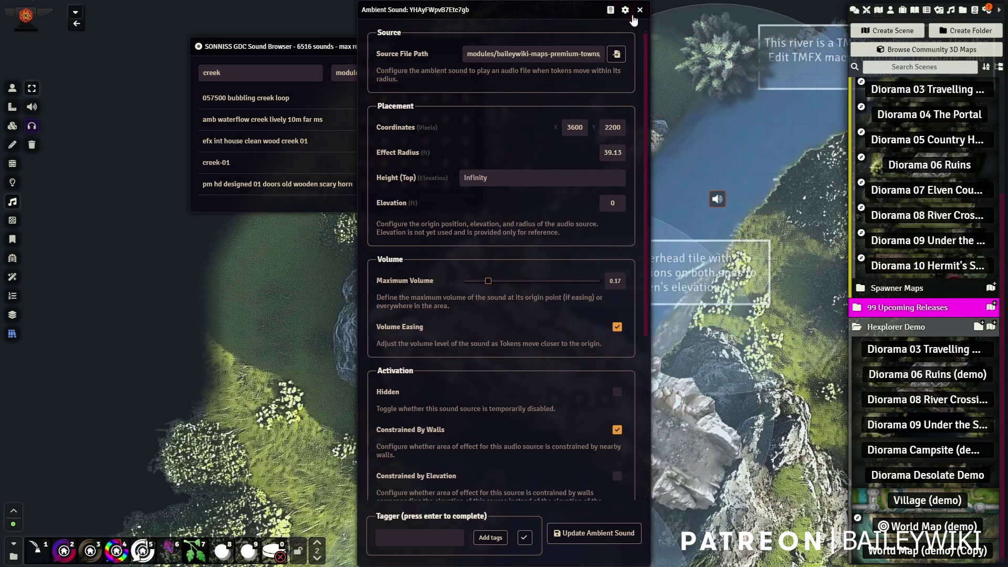
pyautogui.click(639, 10)
pyautogui.press('Delete')
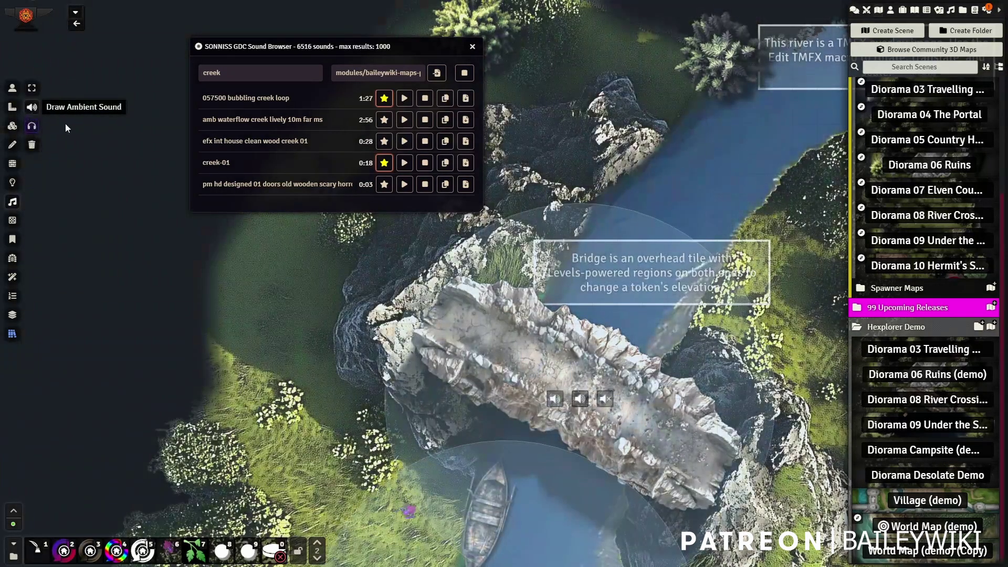
# - Create an ambient sound of about 35 ft radius on the river above the bridge, using sound-fx/sonnis-import/creek-01.ogg as its source
pyautogui.click(31, 106)
pyautogui.moveTo(704, 161); pyautogui.dragTo(772, 328)
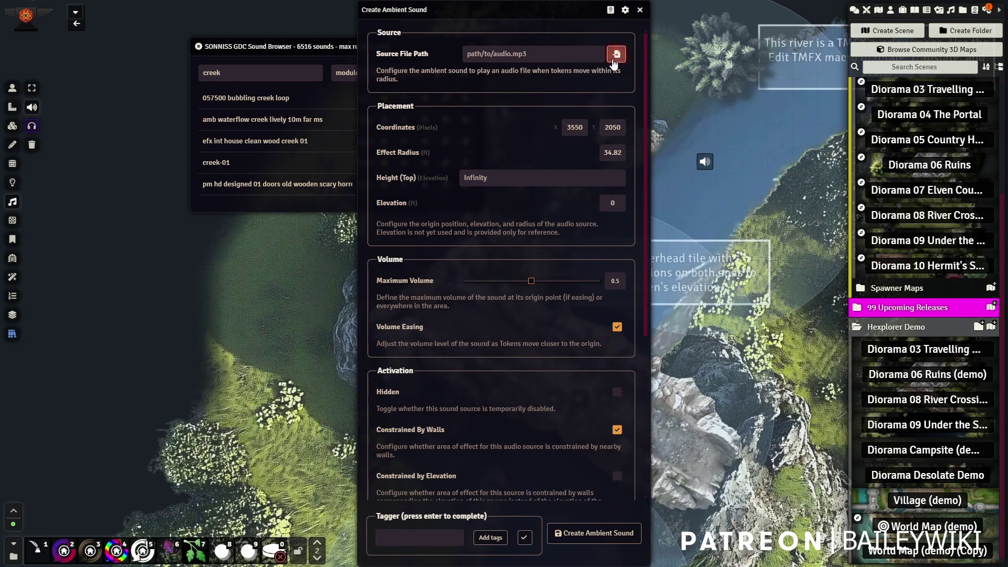
pyautogui.click(616, 55)
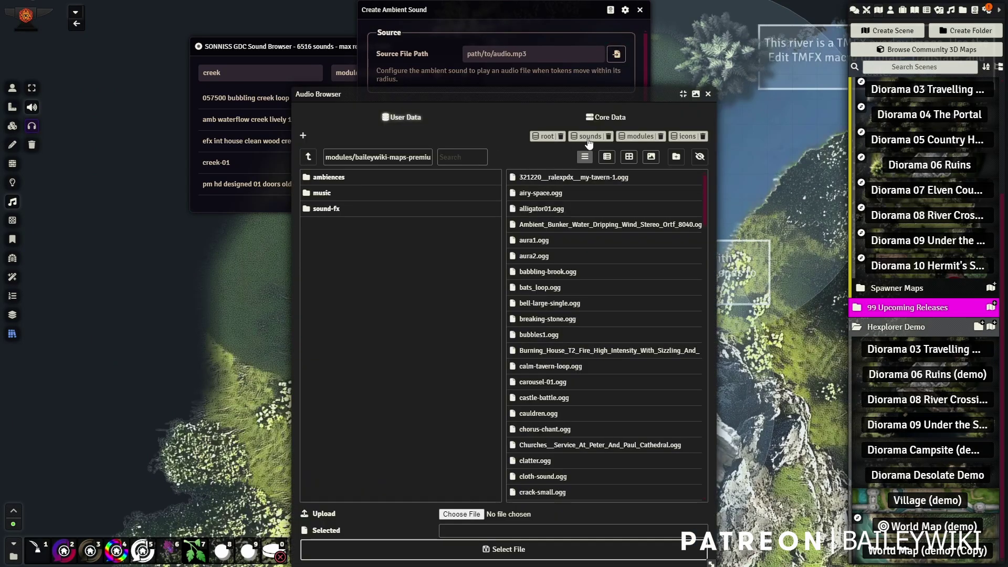
pyautogui.click(324, 208)
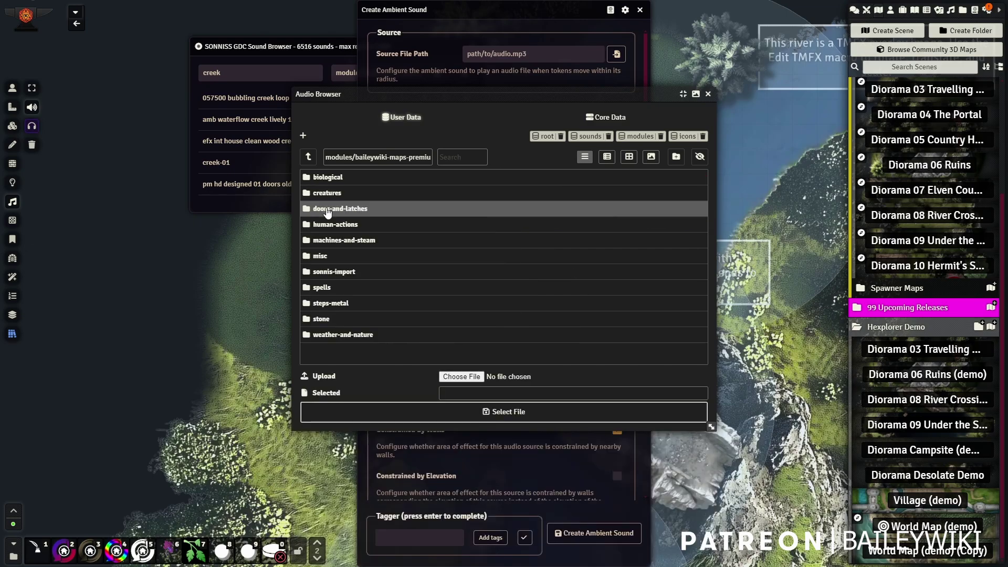
pyautogui.click(340, 272)
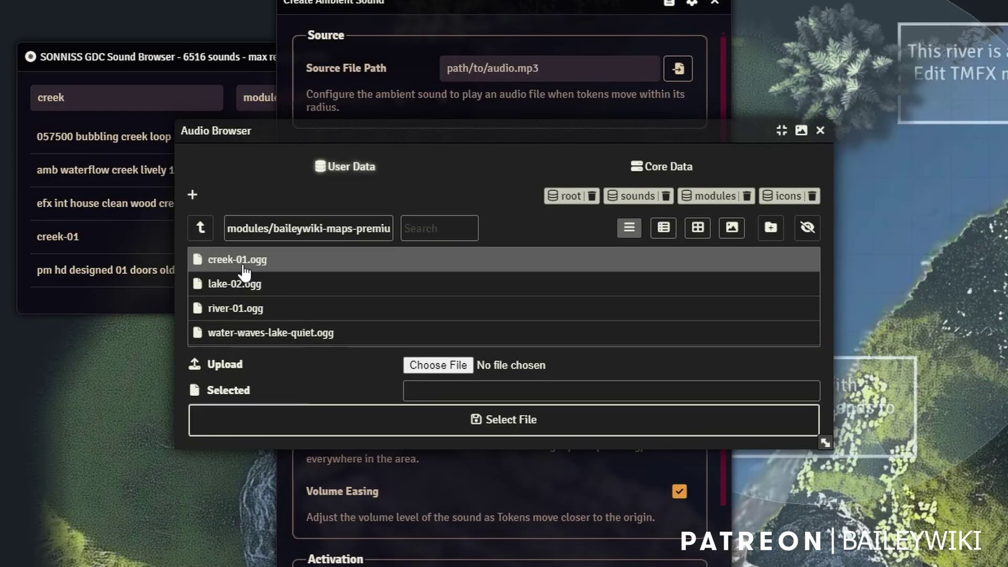
pyautogui.click(339, 178)
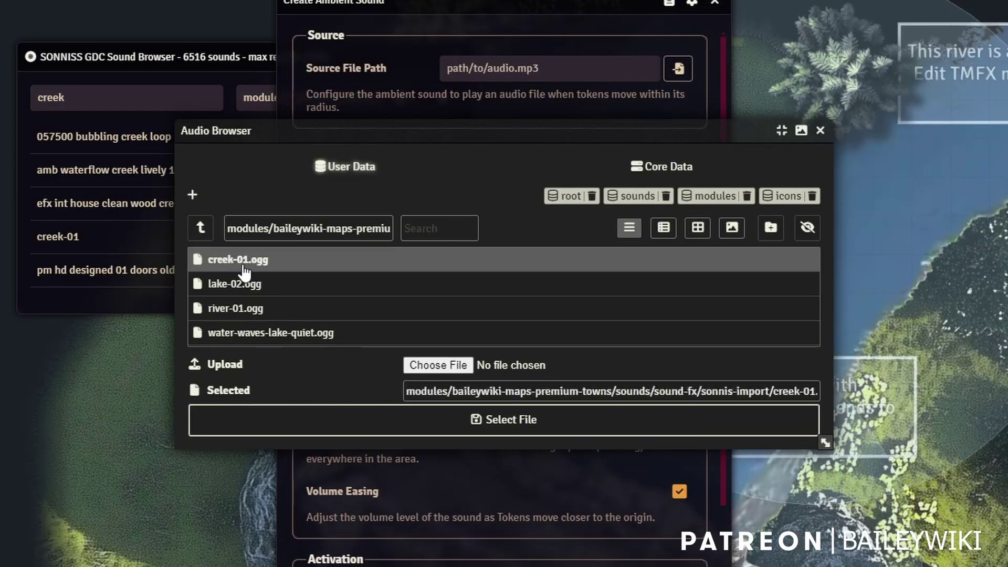
pyautogui.click(569, 424)
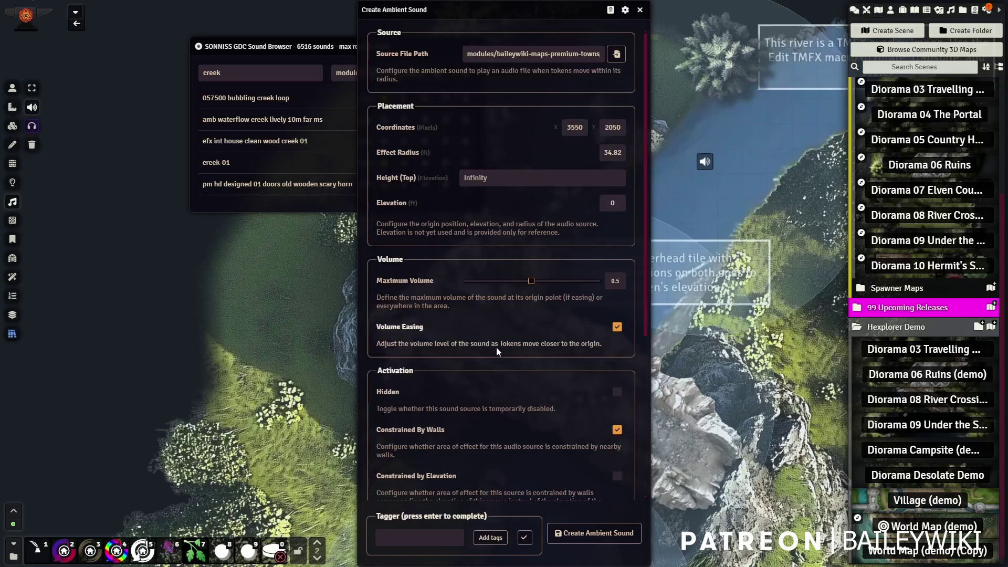
pyautogui.scroll(-3, 496, 348)
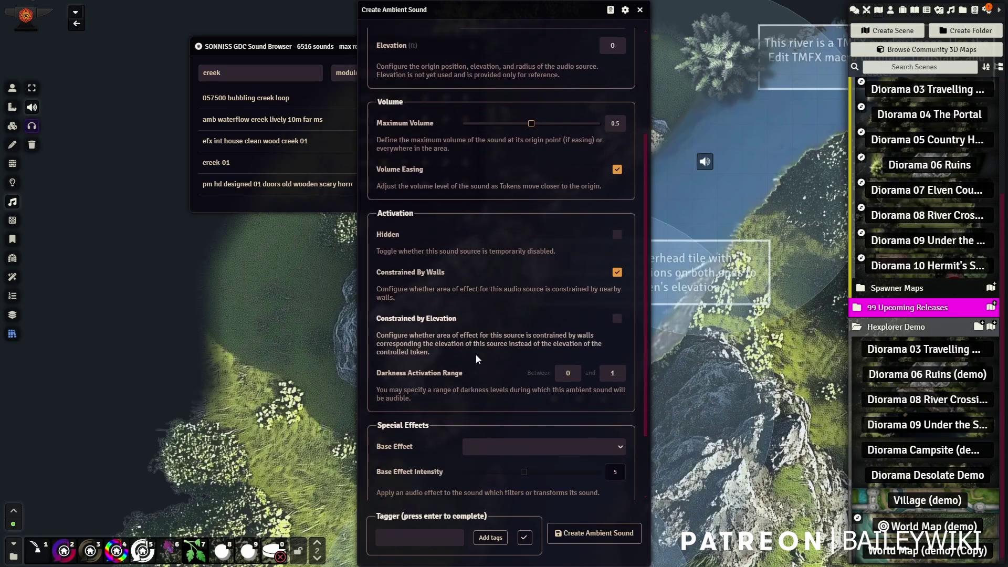
pyautogui.scroll(-2, 477, 368)
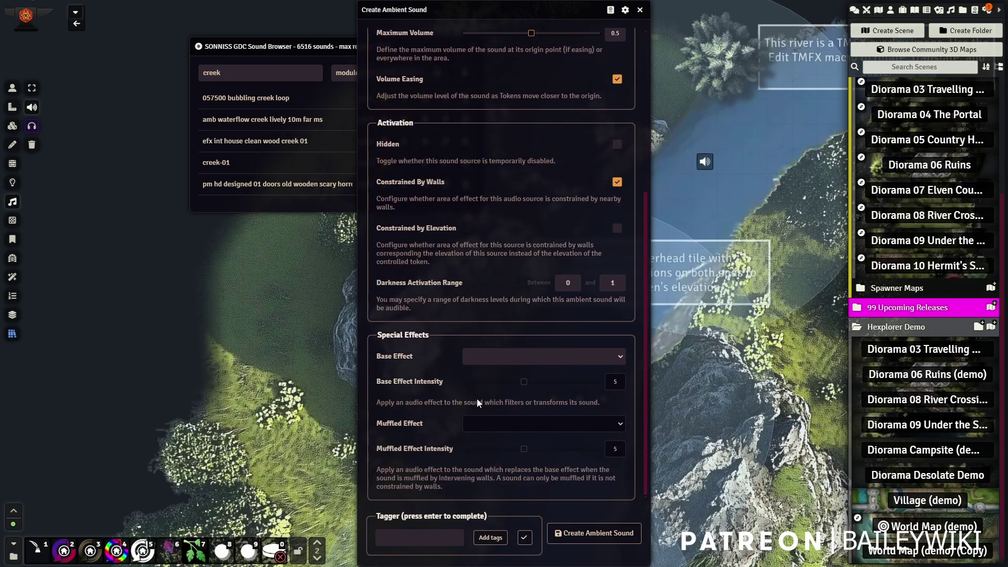
pyautogui.click(600, 534)
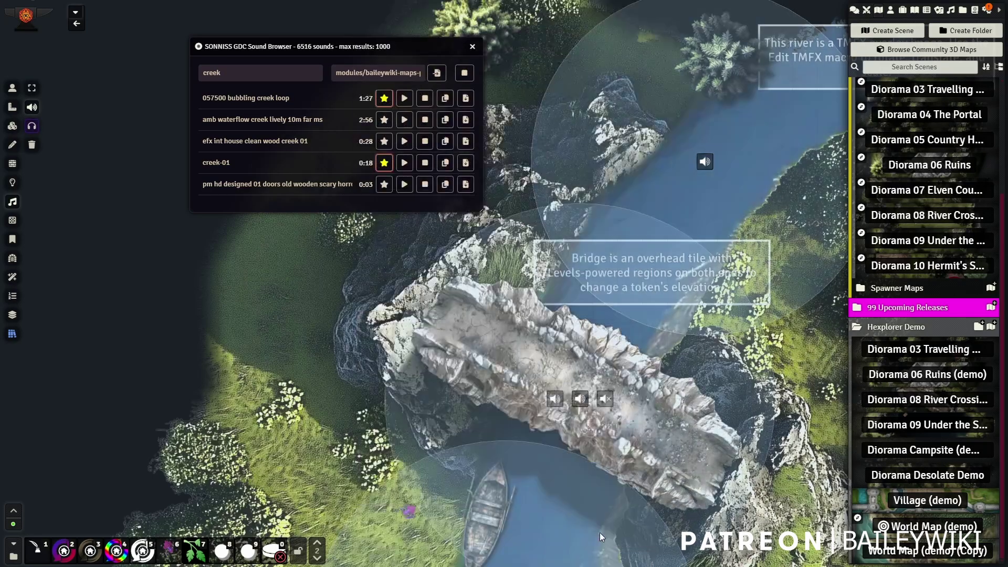
# - Move the token from the grass onto the river inside the new sound's area, then onto the rocks along the bank
pyautogui.click(12, 89)
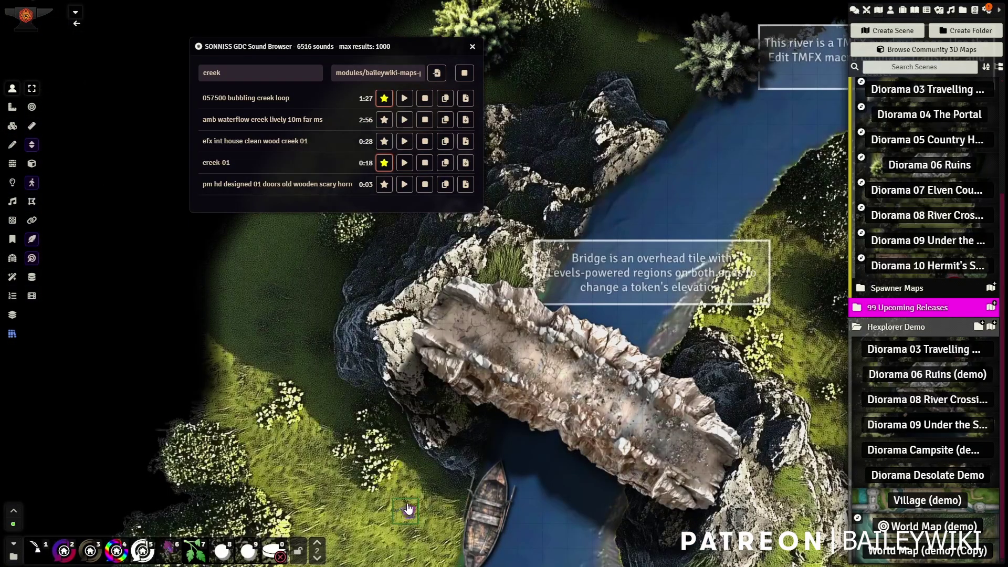
pyautogui.moveTo(414, 487); pyautogui.dragTo(530, 341)
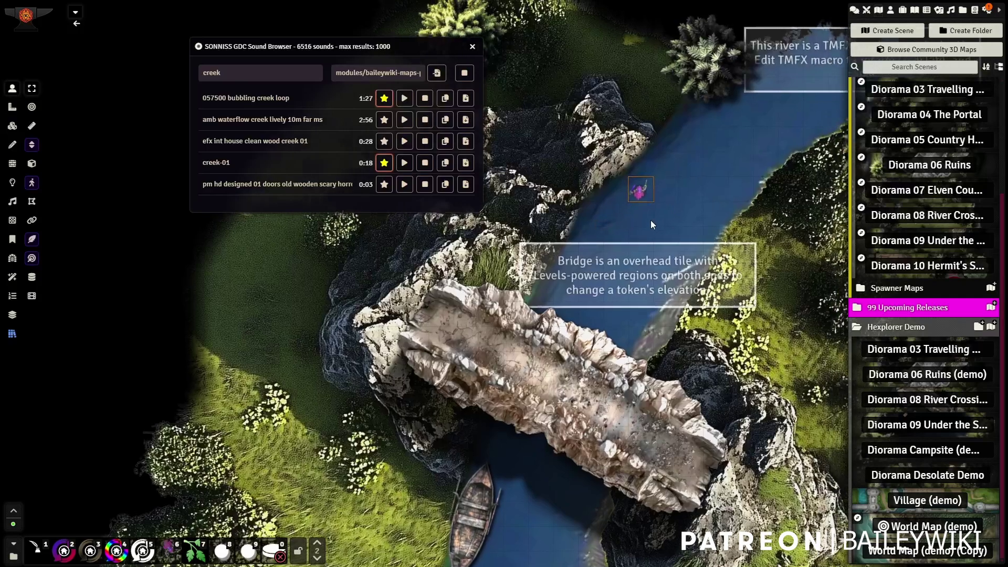
pyautogui.scroll(3, 594, 244)
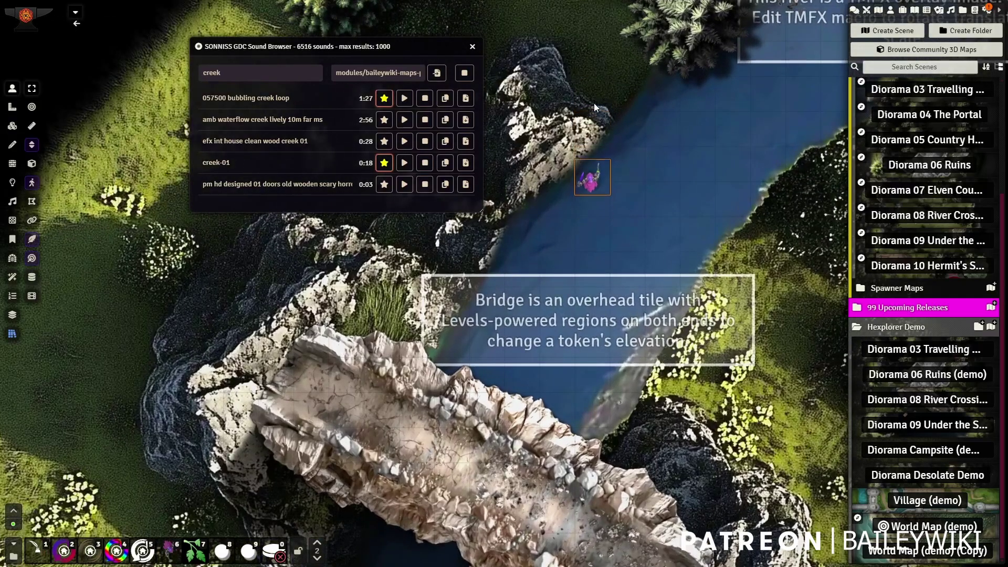
pyautogui.scroll(-3, 645, 153)
pyautogui.moveTo(572, 139); pyautogui.dragTo(536, 159)
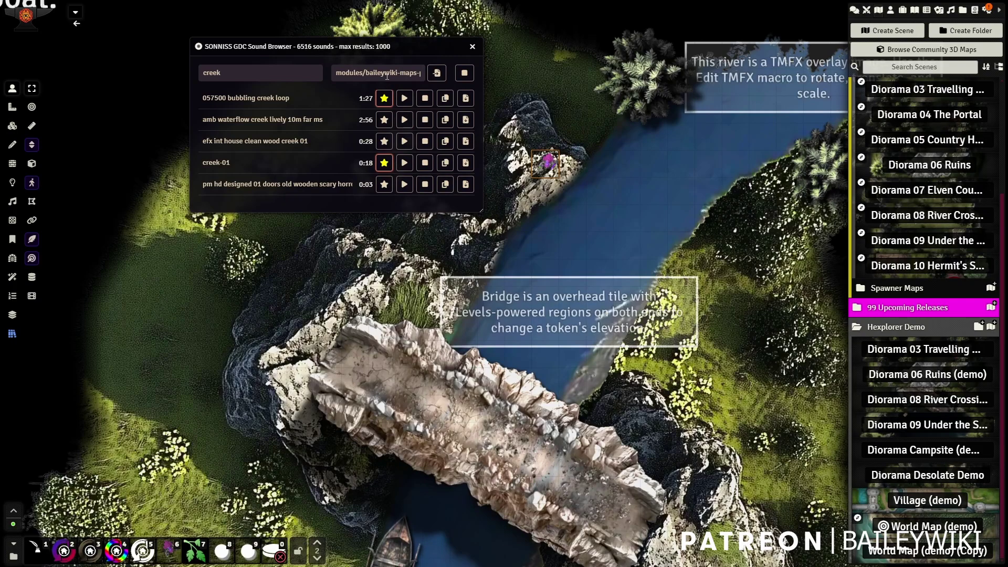
# - Search the sound library for "loop" and preview the "119 exterior vipers on fast" and "1621 dissonant surges endless falling" loops
pyautogui.doubleClick(210, 71)
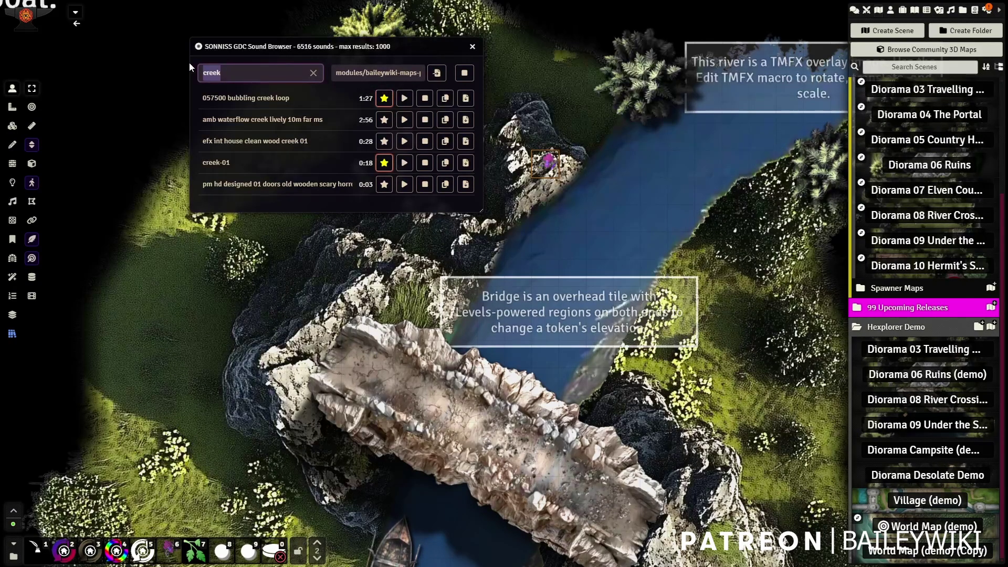
pyautogui.write('loop')
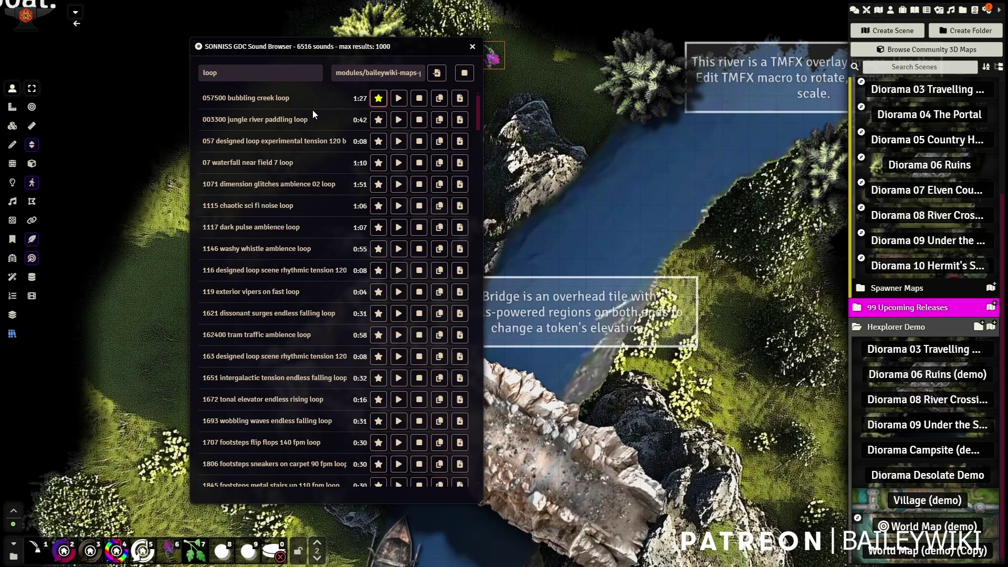
pyautogui.scroll(-3, 270, 158)
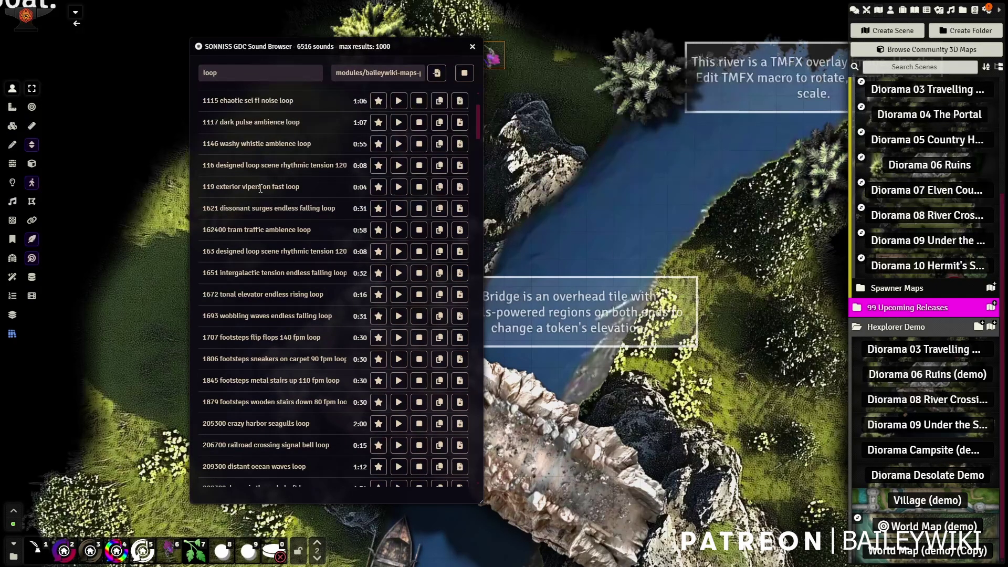
pyautogui.scroll(-1, 261, 189)
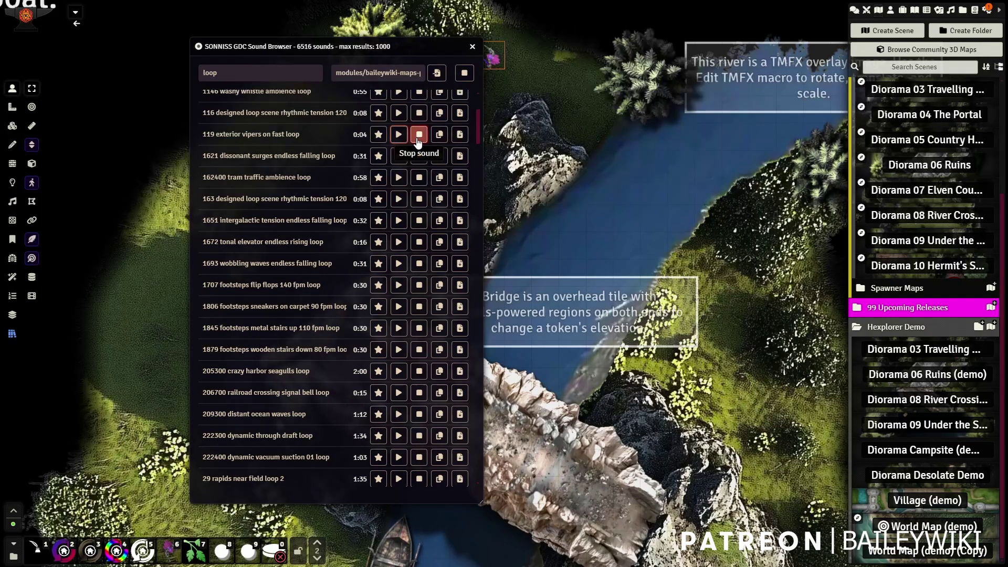
pyautogui.click(419, 134)
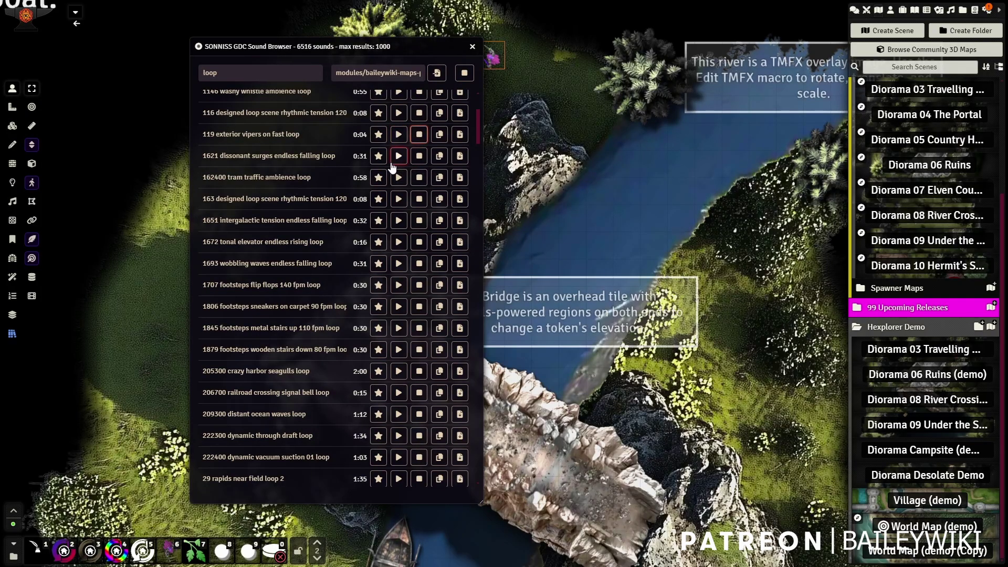
pyautogui.click(403, 156)
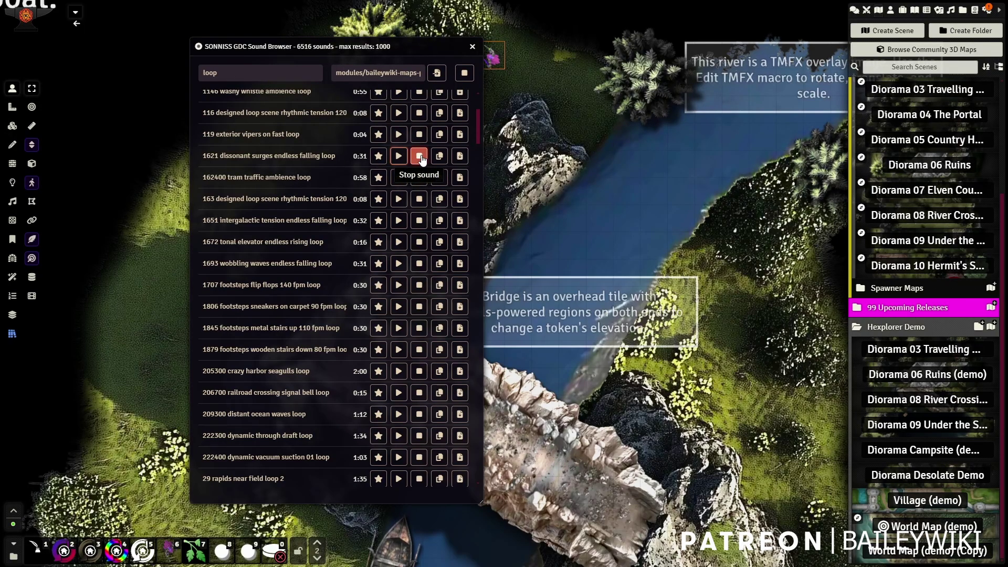
pyautogui.click(419, 156)
# - Preview the "1672 tonal elevator endless rising" and "1693 wobbling waves endless falling" loops, stopping each one
pyautogui.scroll(-5, 566, 303)
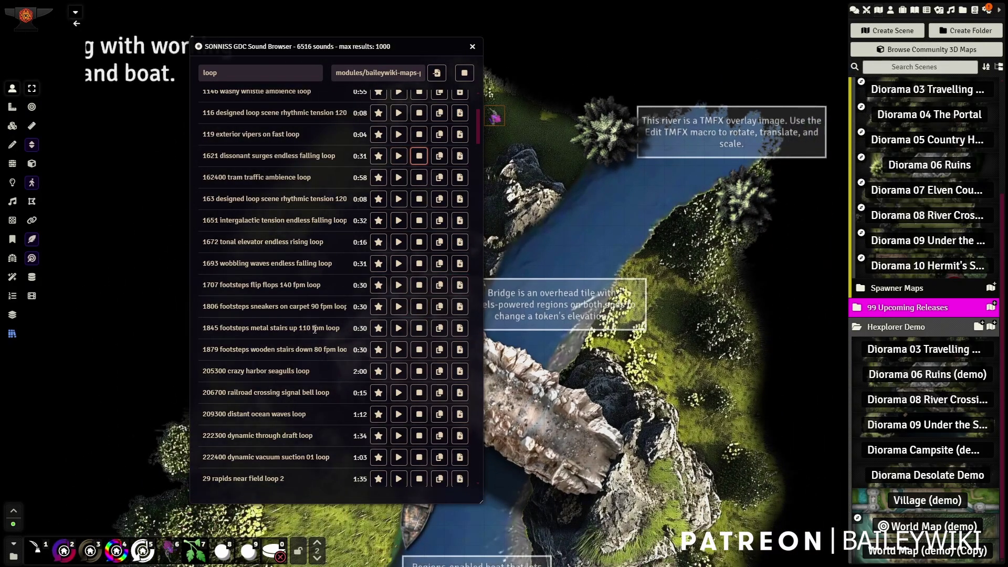
pyautogui.scroll(2, 396, 313)
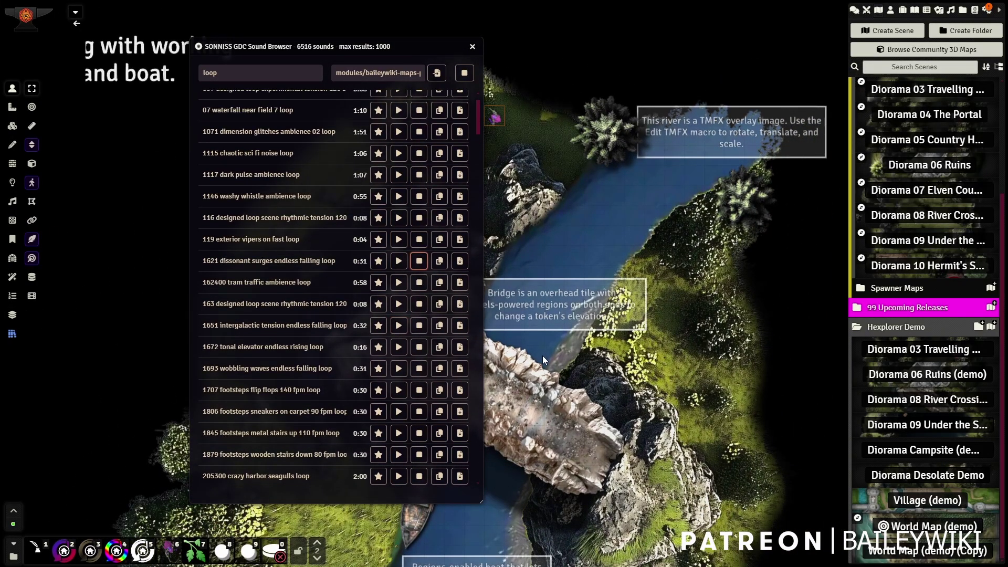
pyautogui.scroll(3, 543, 355)
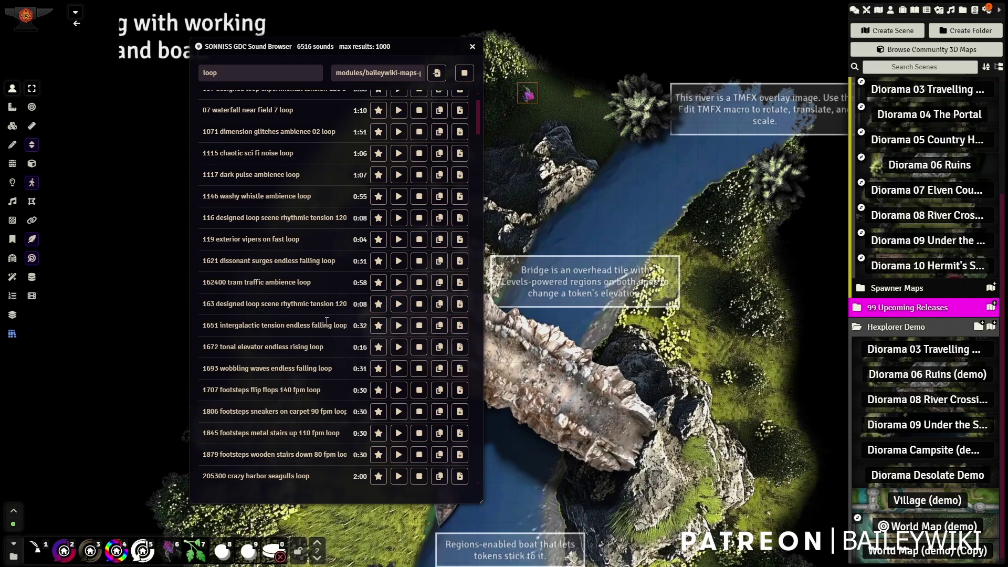
pyautogui.click(399, 347)
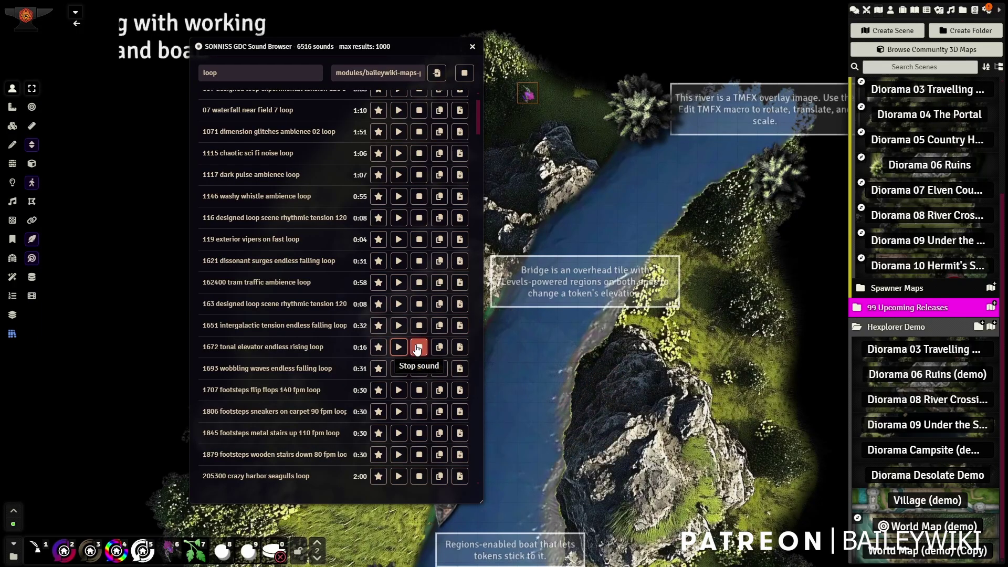
pyautogui.click(418, 348)
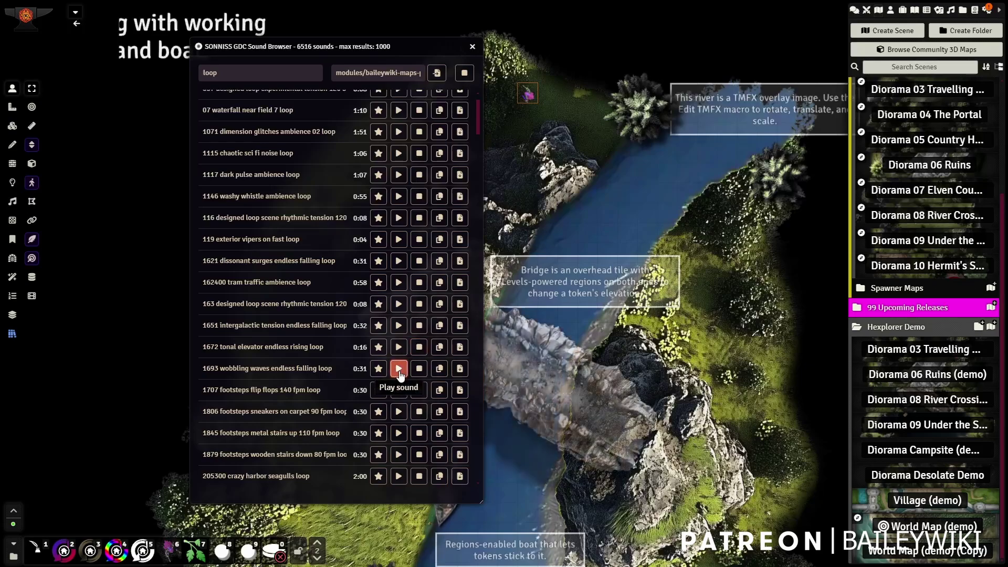
pyautogui.click(399, 369)
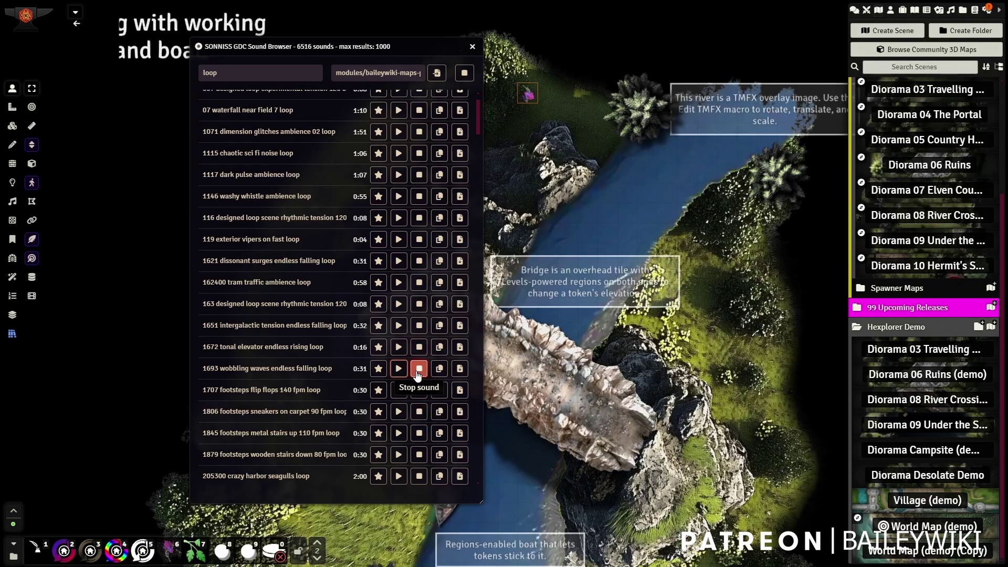
pyautogui.click(418, 369)
# - Preview the "206700 railroad crossing signal bell" and "209300 distant ocean waves" loops, then browse the remaining loop results
pyautogui.scroll(-4, 314, 338)
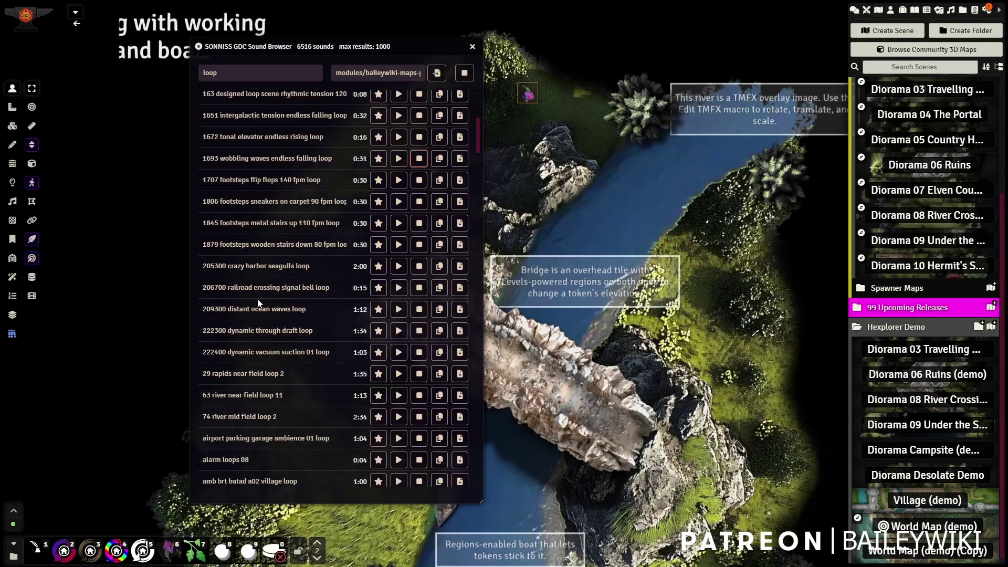
pyautogui.click(398, 293)
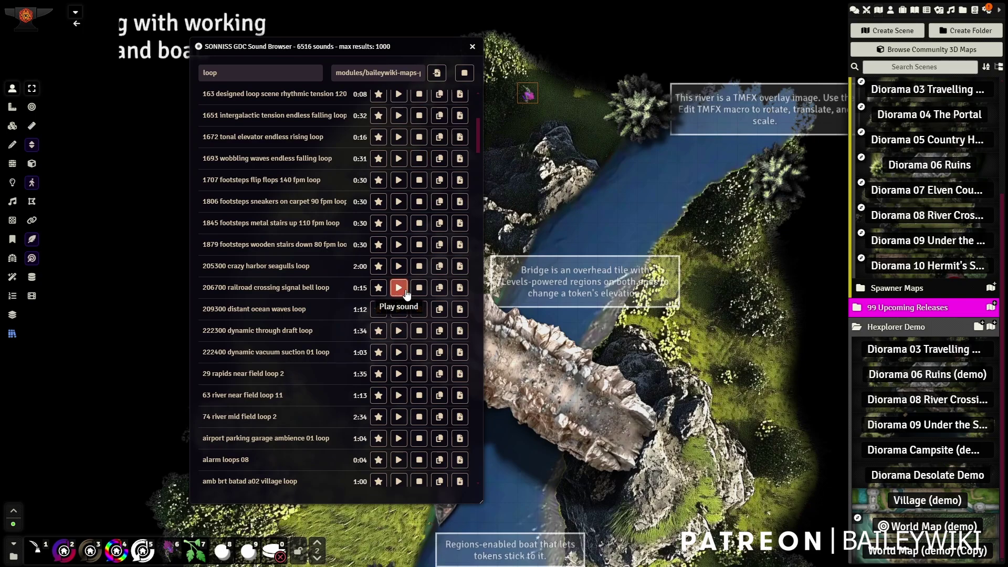
pyautogui.click(420, 289)
pyautogui.click(405, 310)
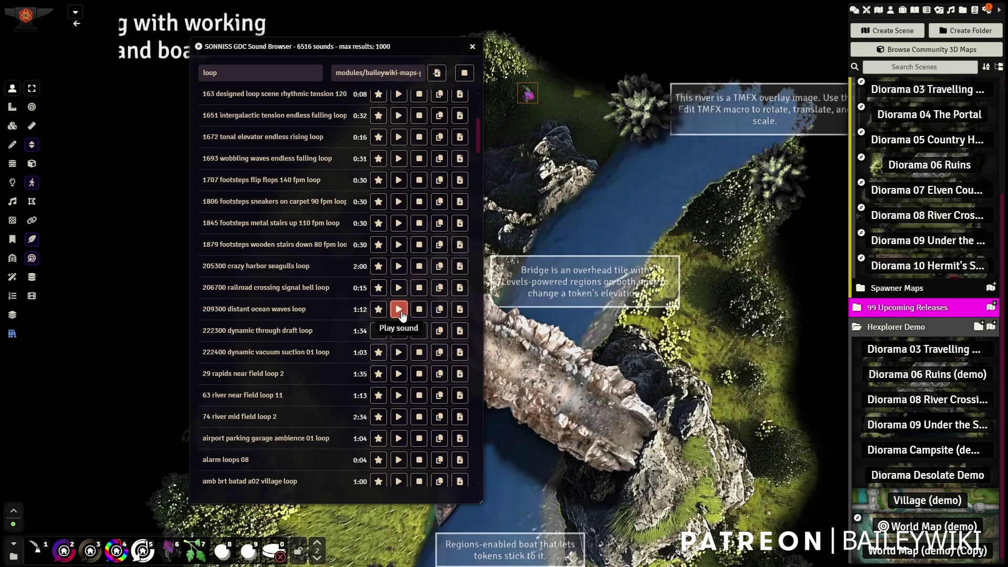
pyautogui.click(419, 310)
pyautogui.scroll(-4, 322, 297)
pyautogui.scroll(-2, 323, 298)
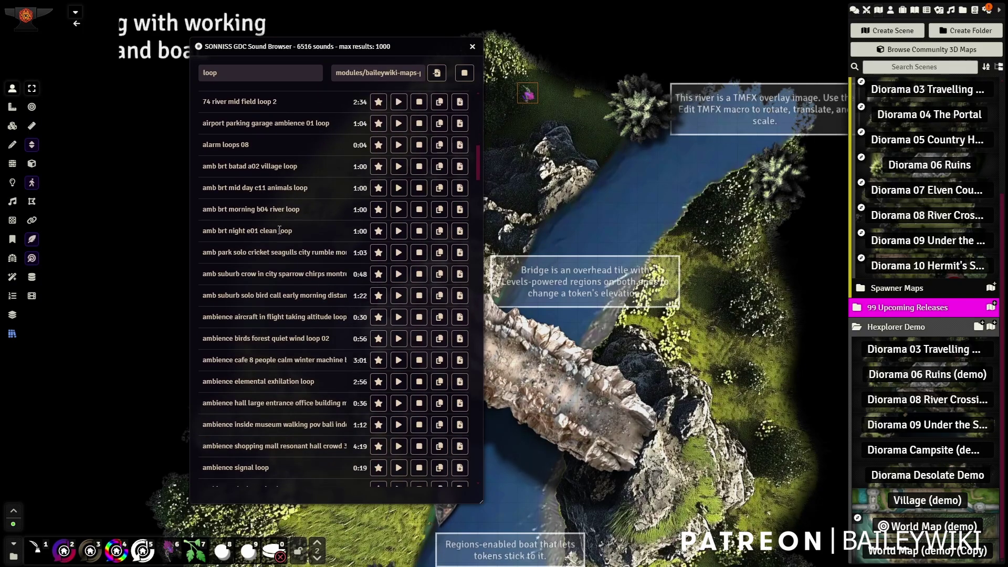
pyautogui.scroll(-3, 294, 266)
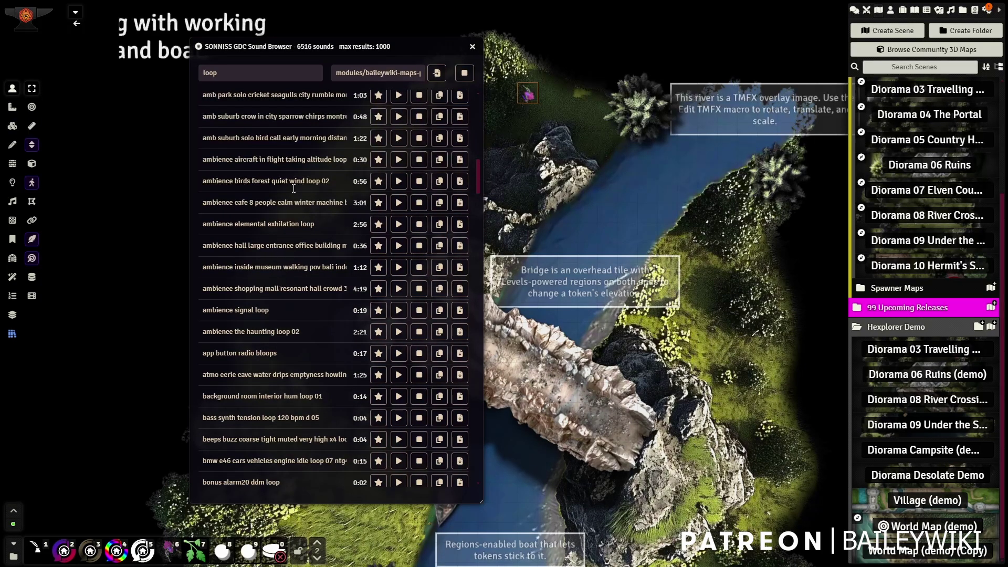
pyautogui.scroll(-10, 292, 210)
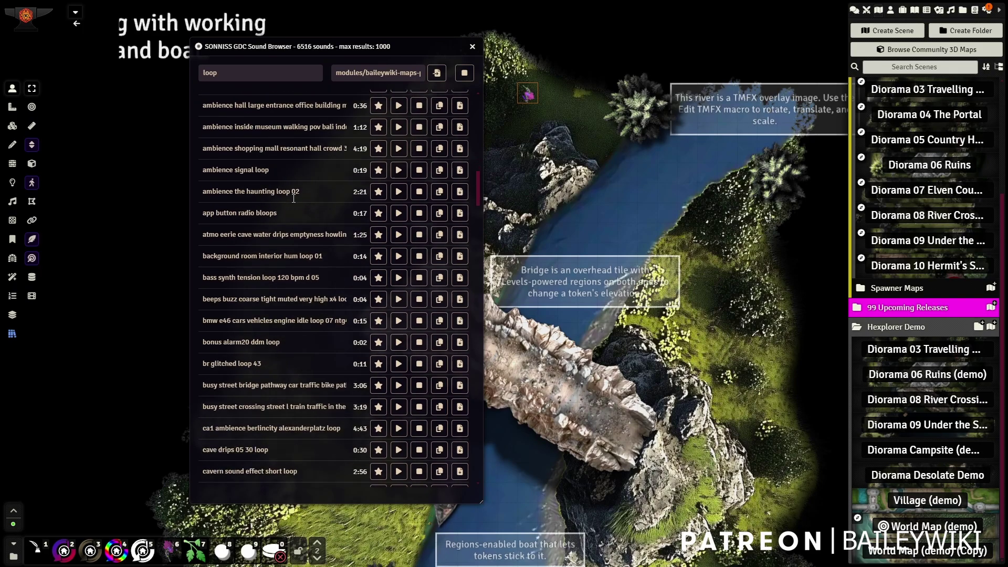
pyautogui.scroll(-4, 290, 224)
pyautogui.scroll(1, 290, 224)
# - Search the sound library for "step" and preview the crusty snow and water puddle footsteps sounds
pyautogui.doubleClick(199, 73)
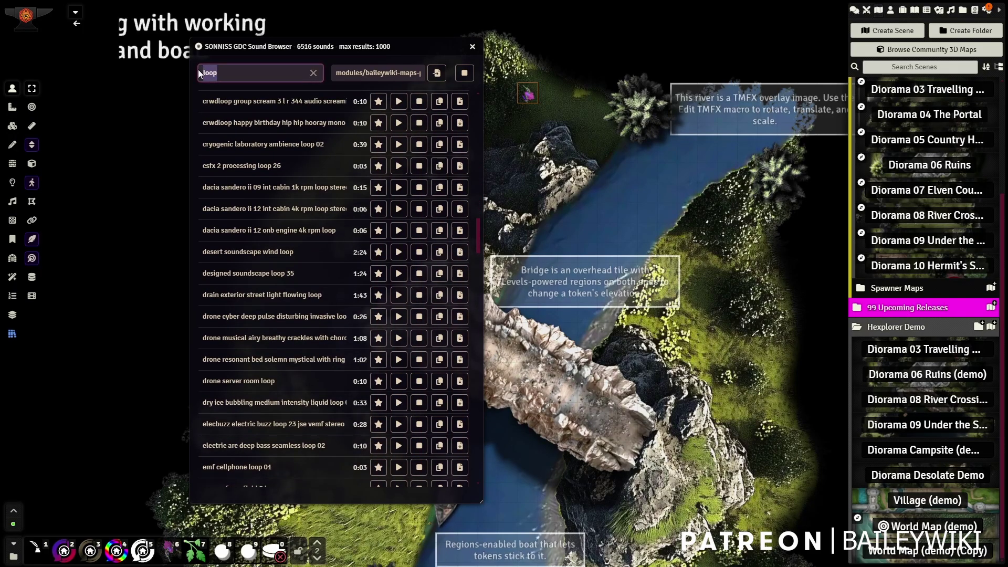
pyautogui.write('step')
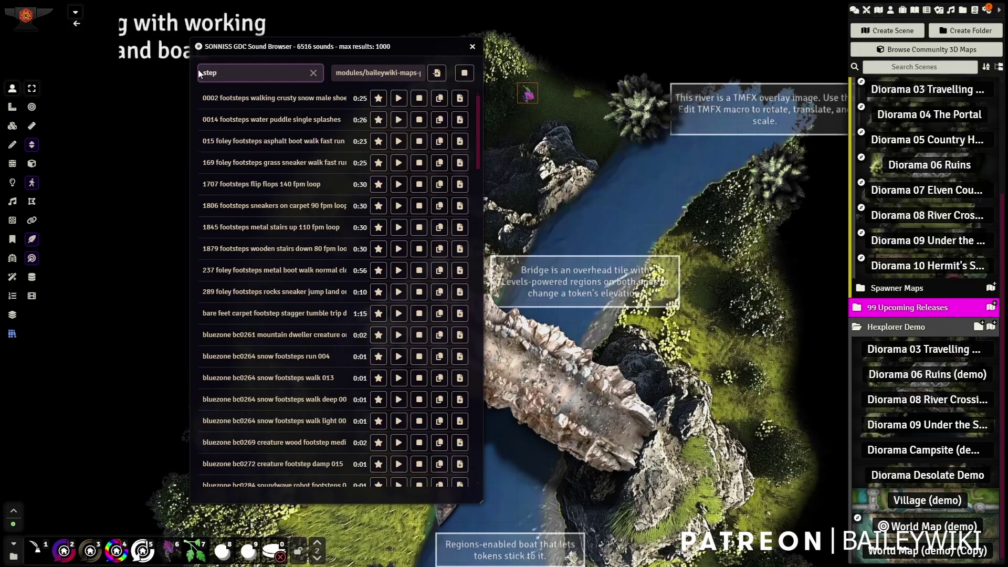
pyautogui.click(398, 99)
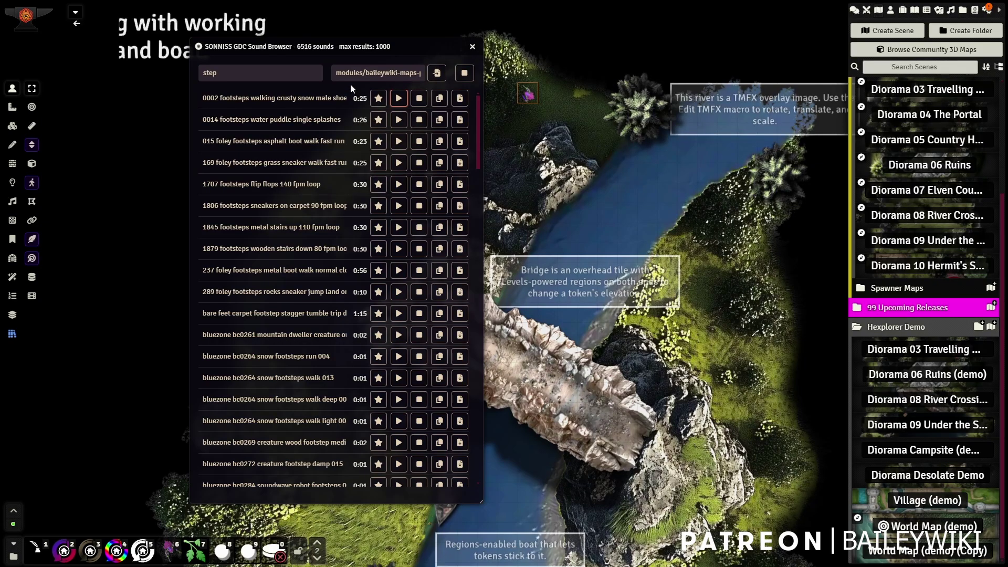
pyautogui.click(399, 120)
pyautogui.click(419, 98)
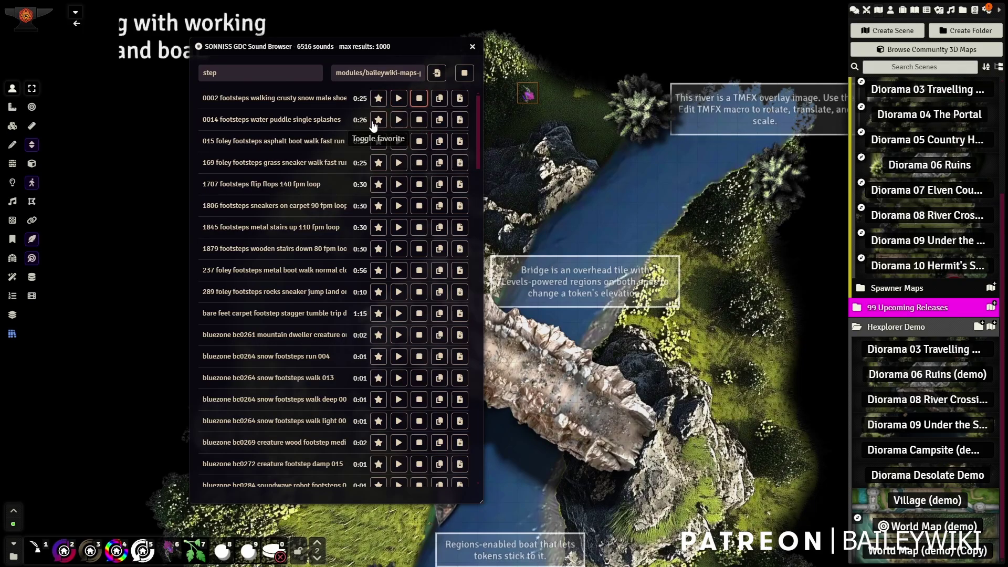
# - Preview the "015 foley footsteps asphalt boot walk fast" and "169 foley footsteps grass sneaker walk fast" sounds, stopping each one
pyautogui.click(420, 119)
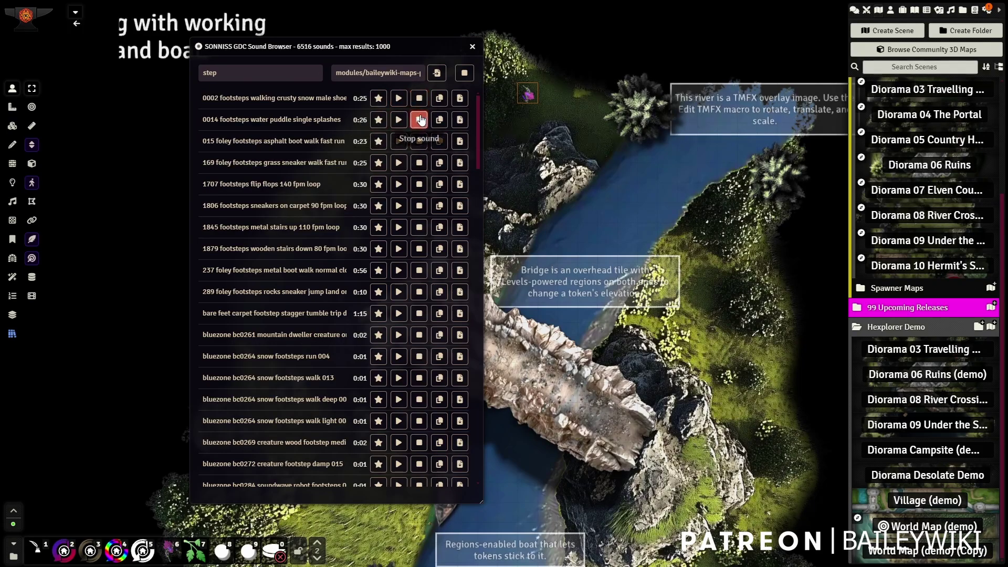
pyautogui.click(398, 142)
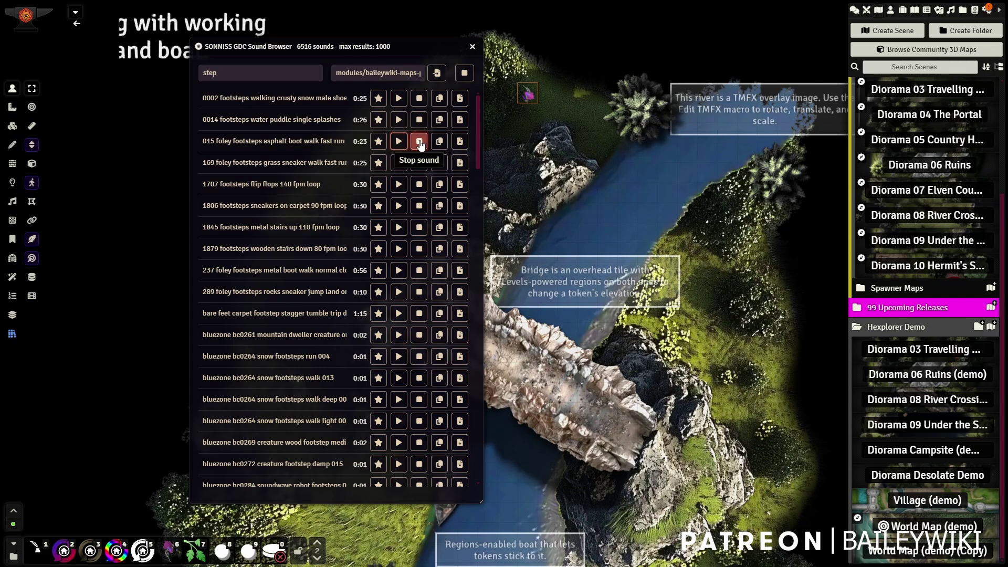
pyautogui.click(400, 163)
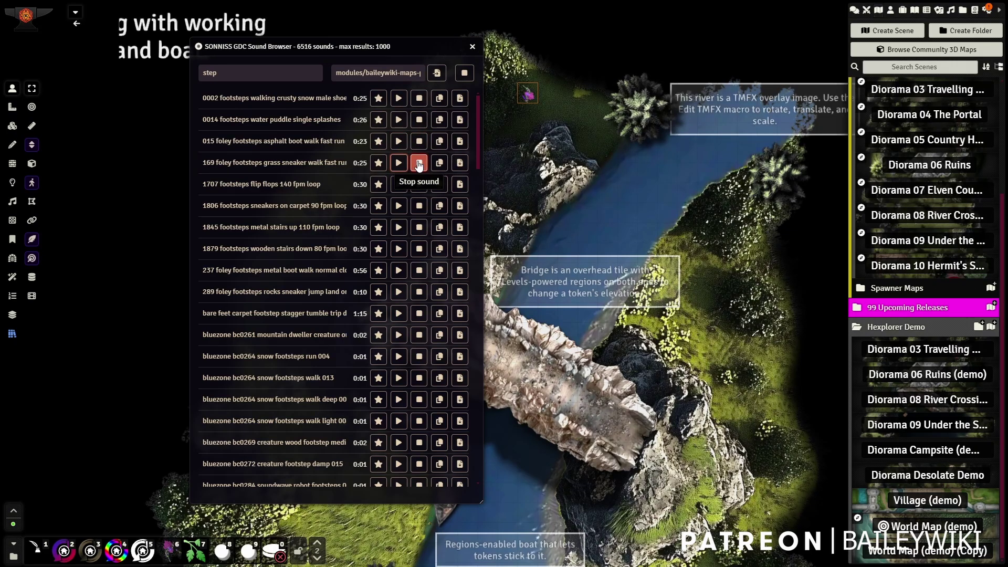
# - Browse the footstep results and preview the "bare feet carpet footstep stagger tumble trip drunk" sound
pyautogui.scroll(-10, 290, 362)
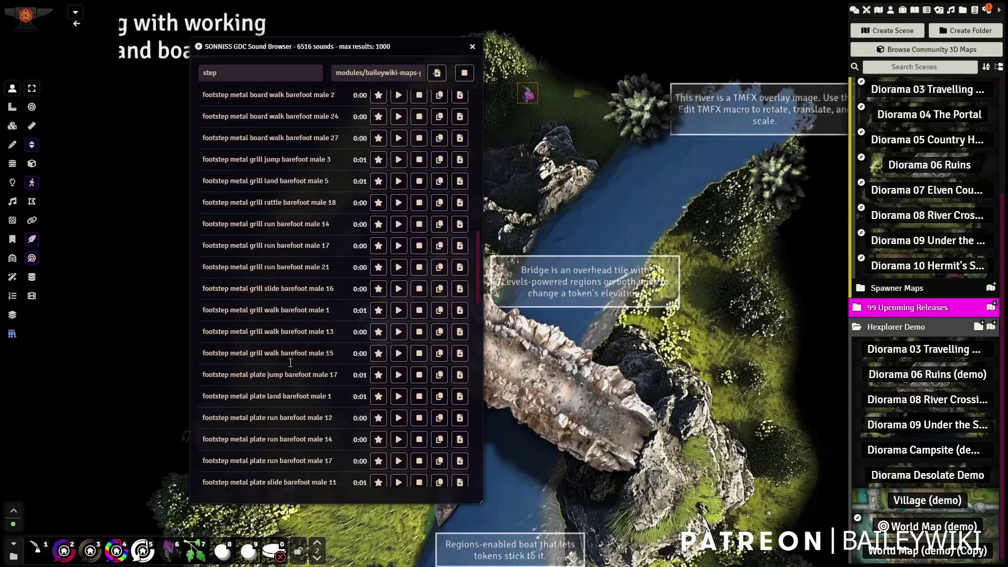
pyautogui.scroll(10, 342, 244)
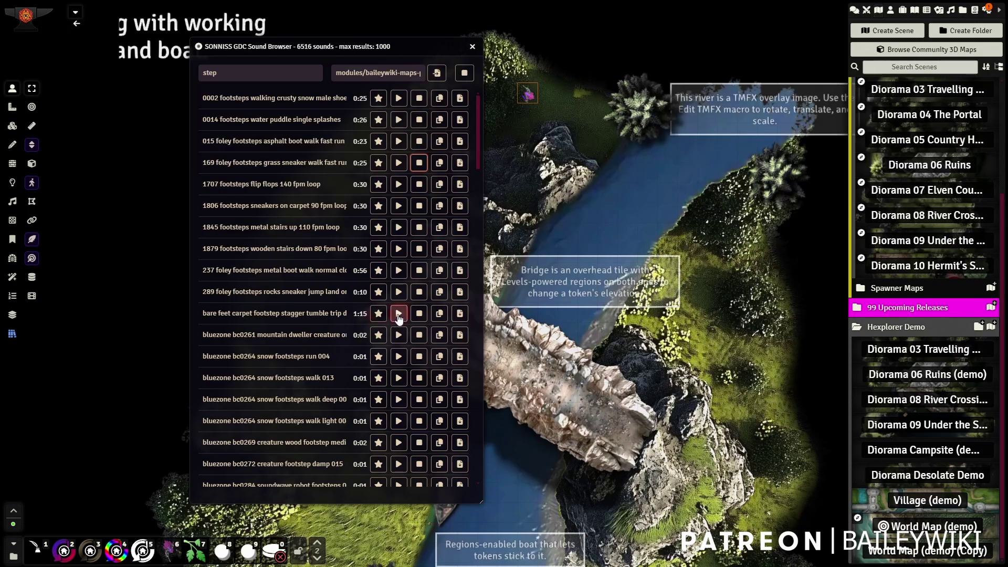
pyautogui.click(399, 315)
pyautogui.click(419, 314)
pyautogui.scroll(-1, 353, 257)
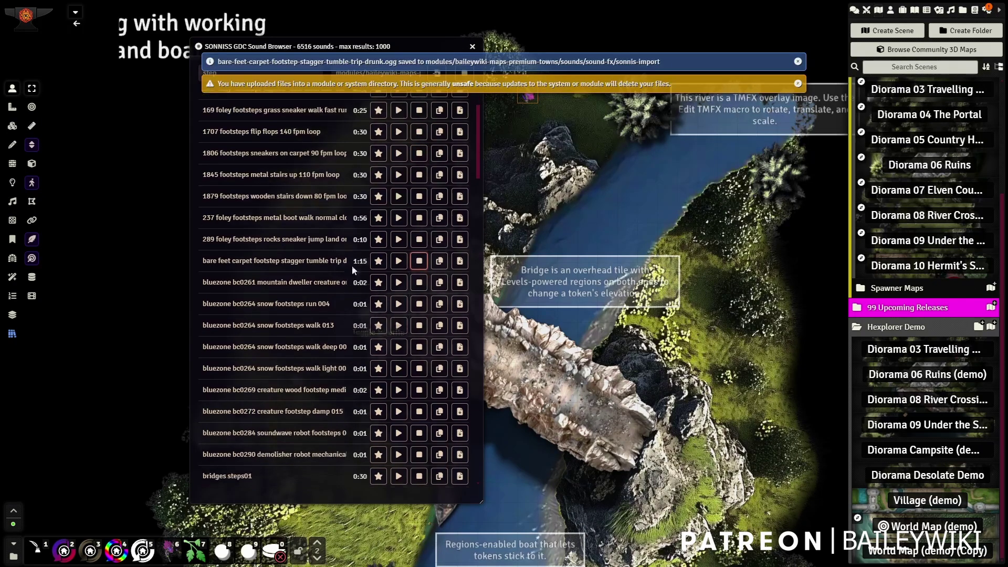
pyautogui.scroll(-1, 411, 223)
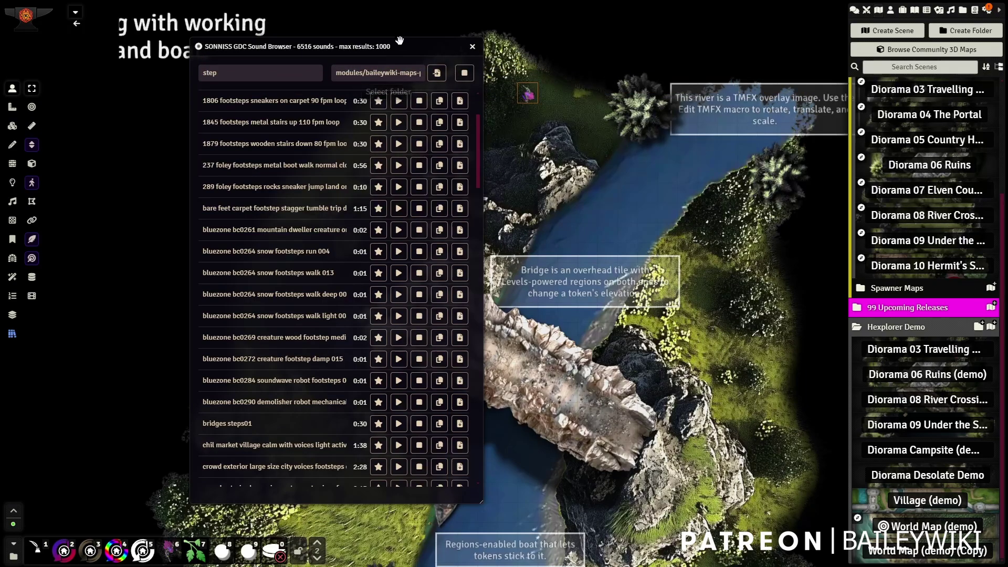
# - Close the sound browser and look over the river crossing diorama around its bridge and boat
pyautogui.moveTo(400, 40); pyautogui.dragTo(325, 40)
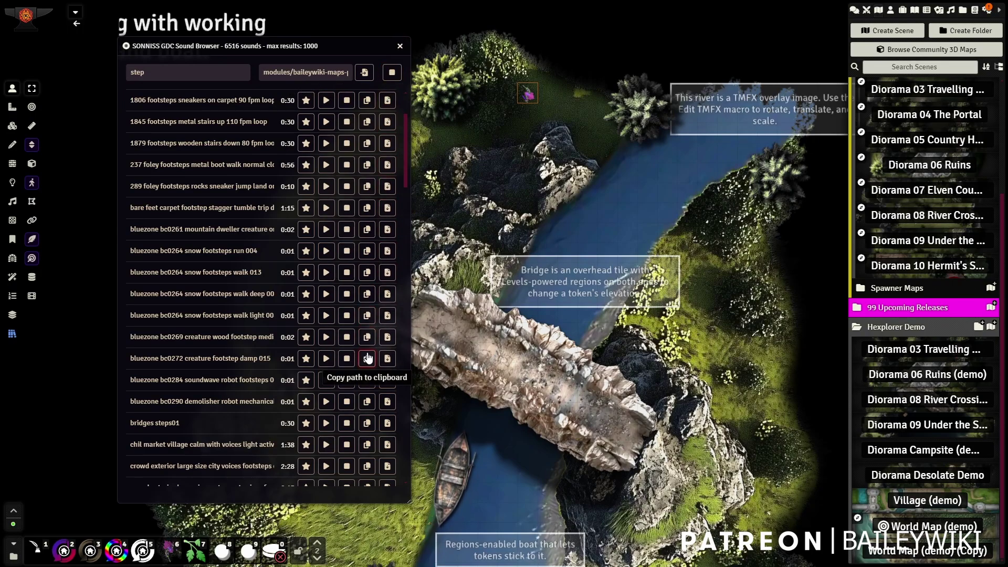
pyautogui.click(400, 47)
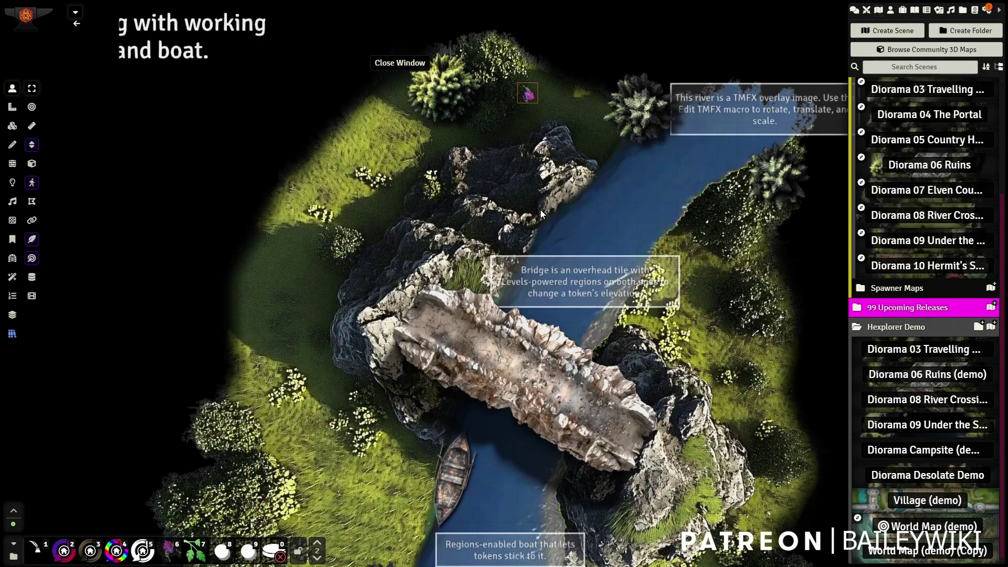
pyautogui.moveTo(571, 361); pyautogui.dragTo(548, 323)
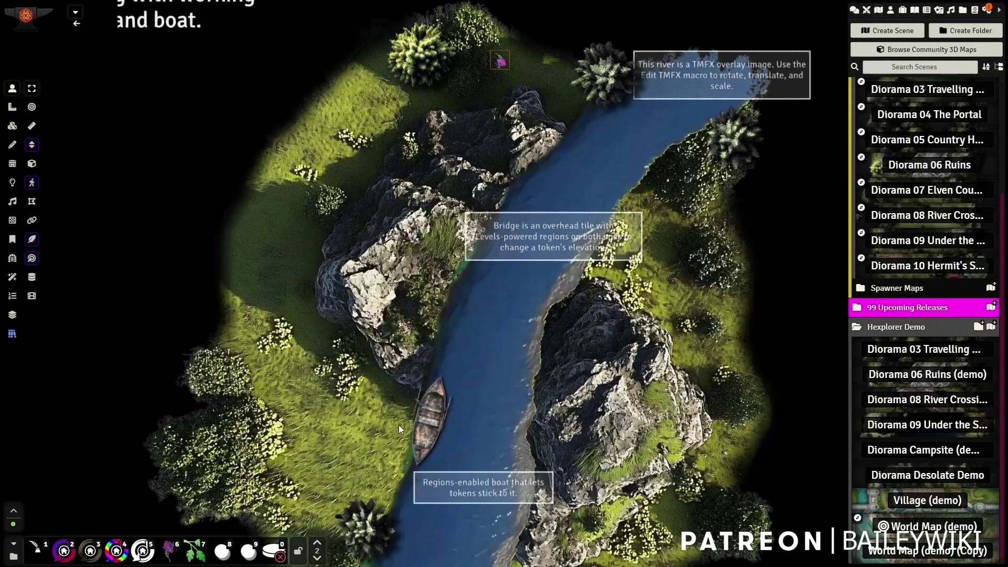
pyautogui.moveTo(386, 424); pyautogui.dragTo(386, 363)
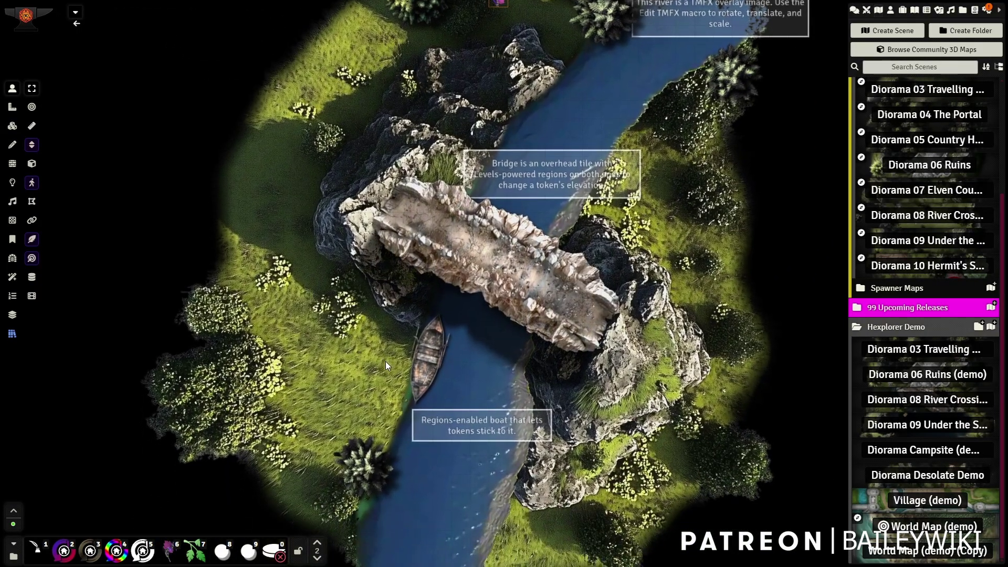
pyautogui.scroll(2, 390, 374)
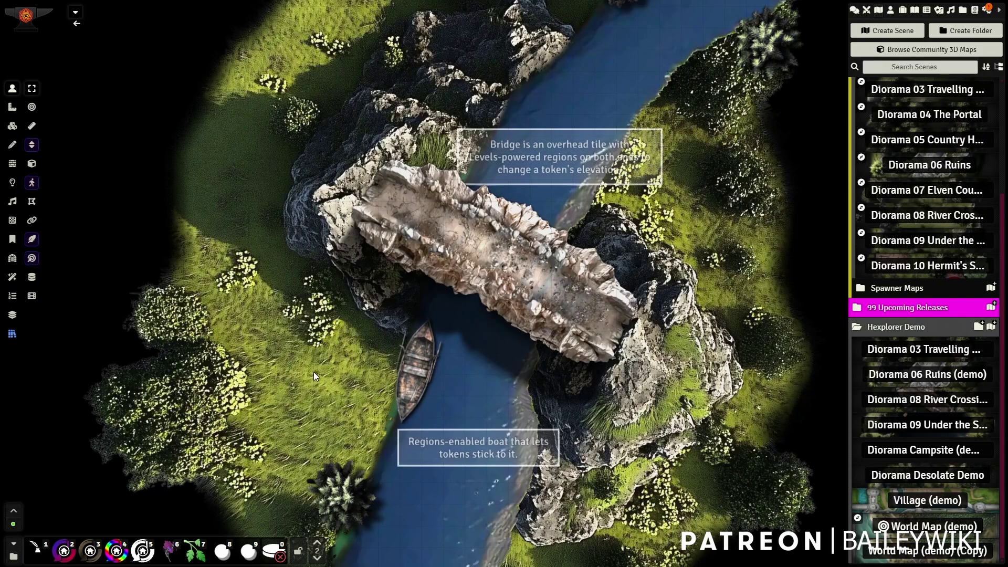
pyautogui.scroll(-3, 664, 420)
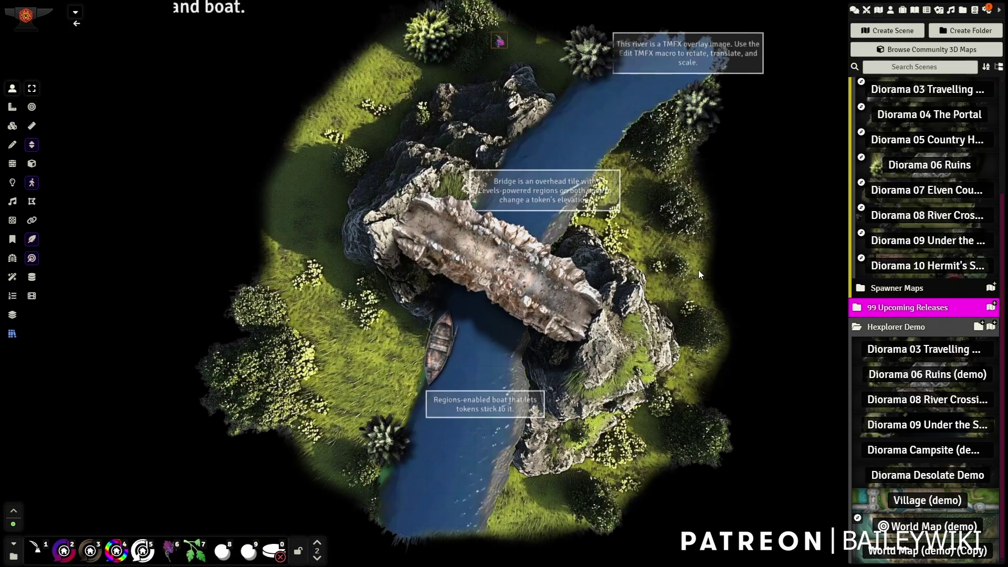